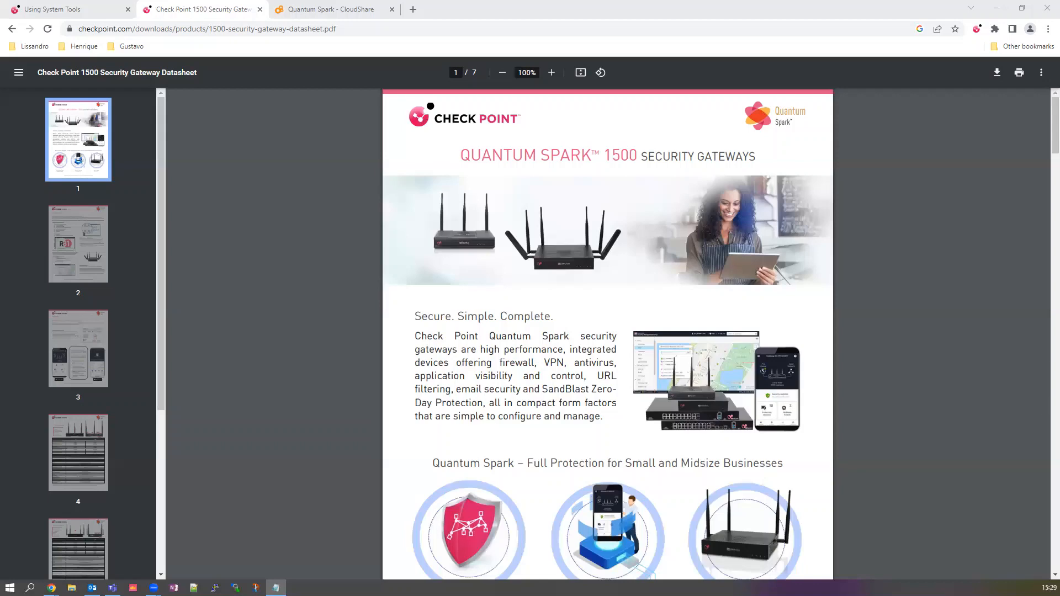
- Read through all pages of the Check Point 1500 Security Gateway datasheet and return to its beginning
scroll(893, 382, "down", 3)
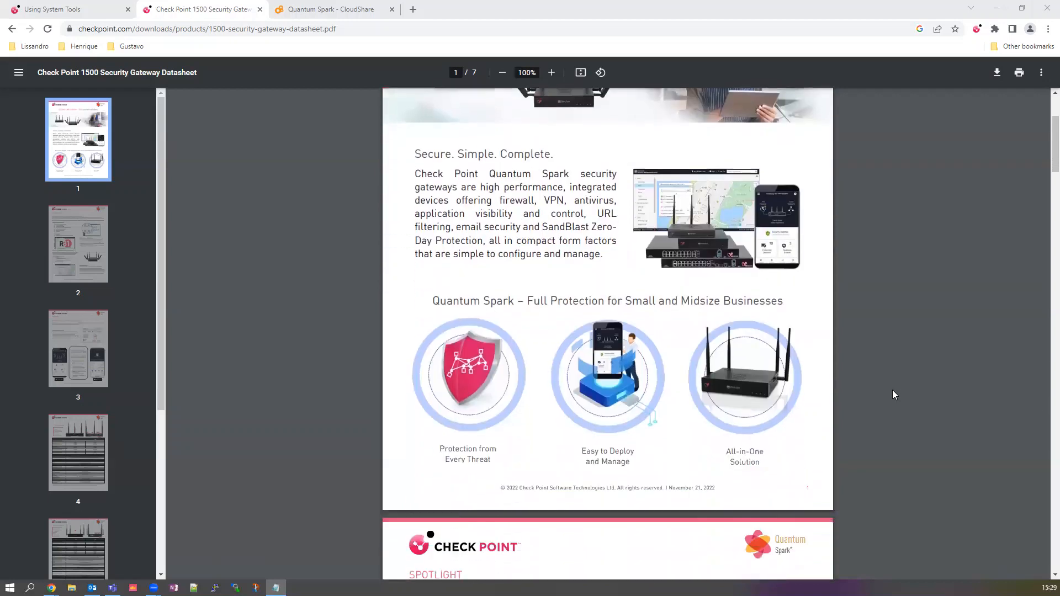
scroll(893, 395, "down", 2)
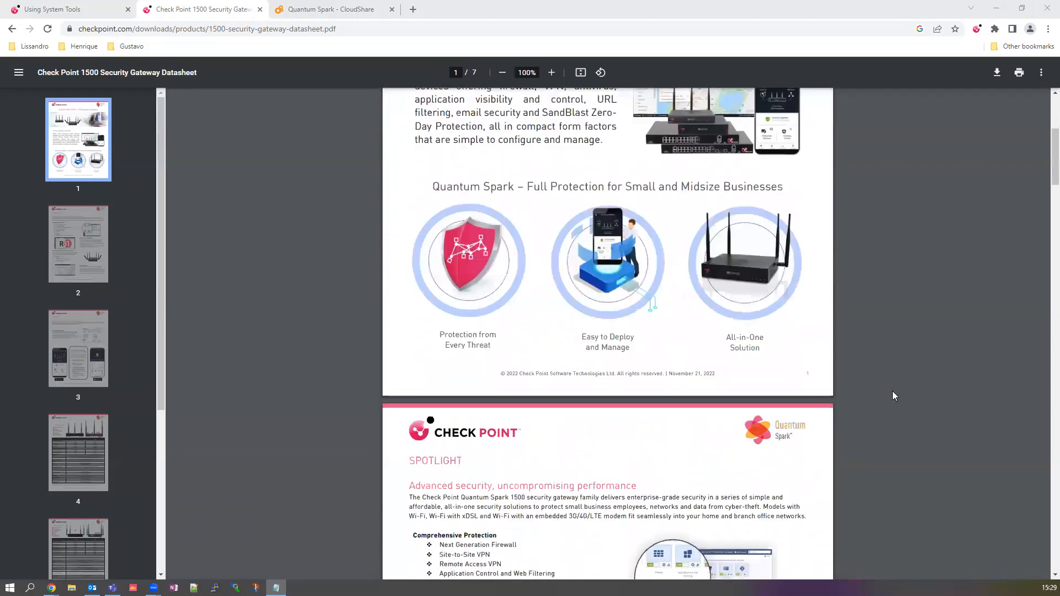
scroll(898, 394, "down", 4)
scroll(905, 398, "down", 2)
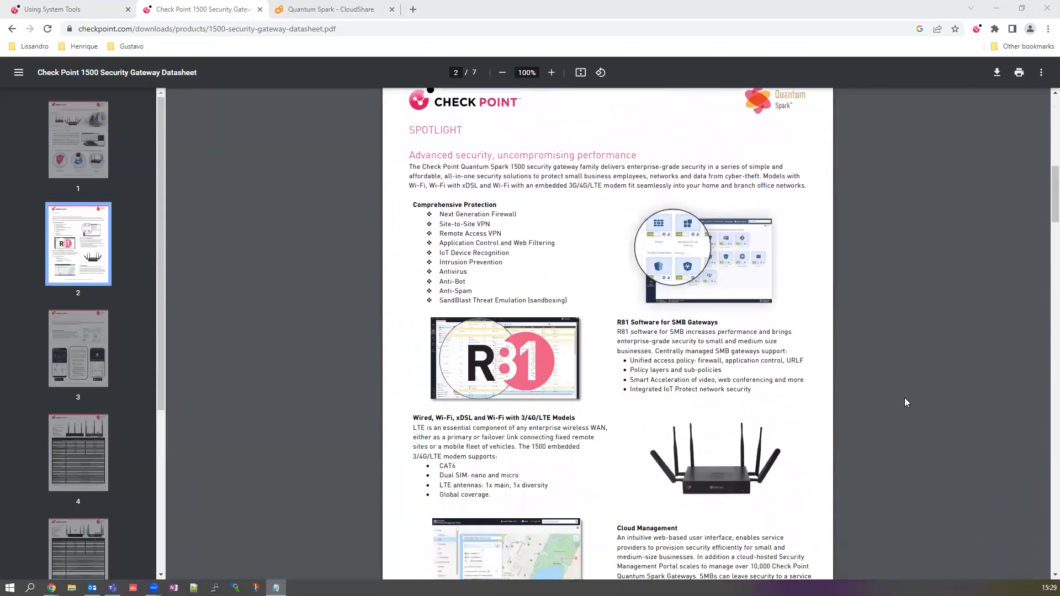
scroll(904, 398, "down", 1)
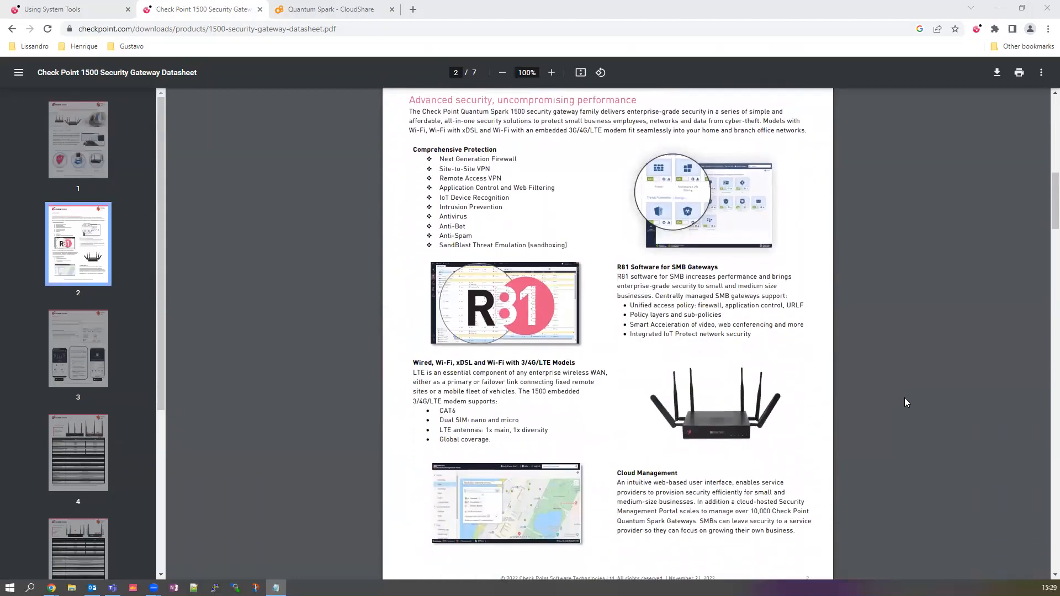
scroll(904, 397, "down", 1)
scroll(904, 398, "down", 5)
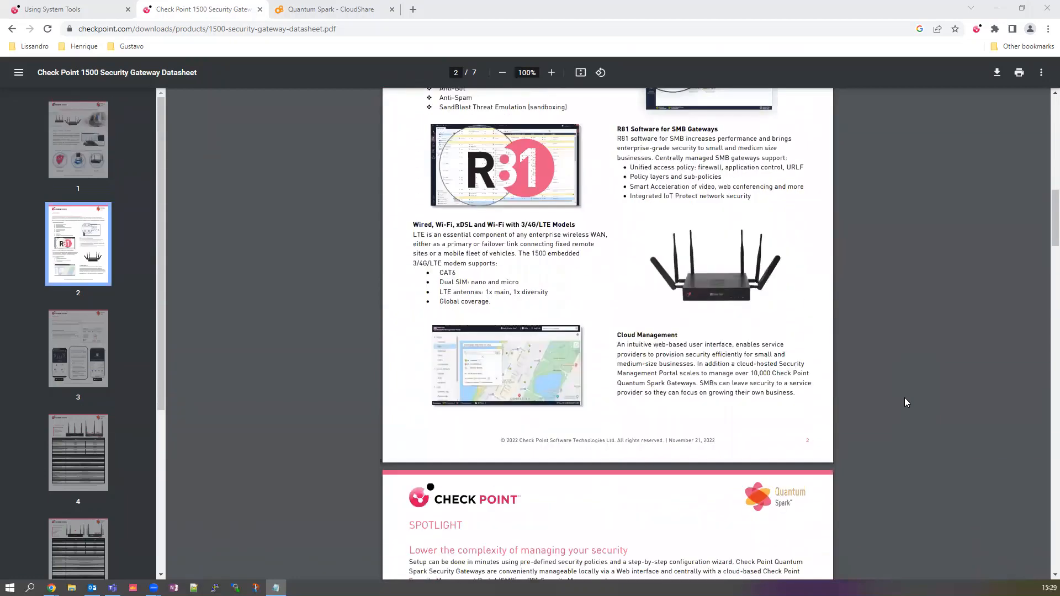
scroll(904, 397, "down", 10)
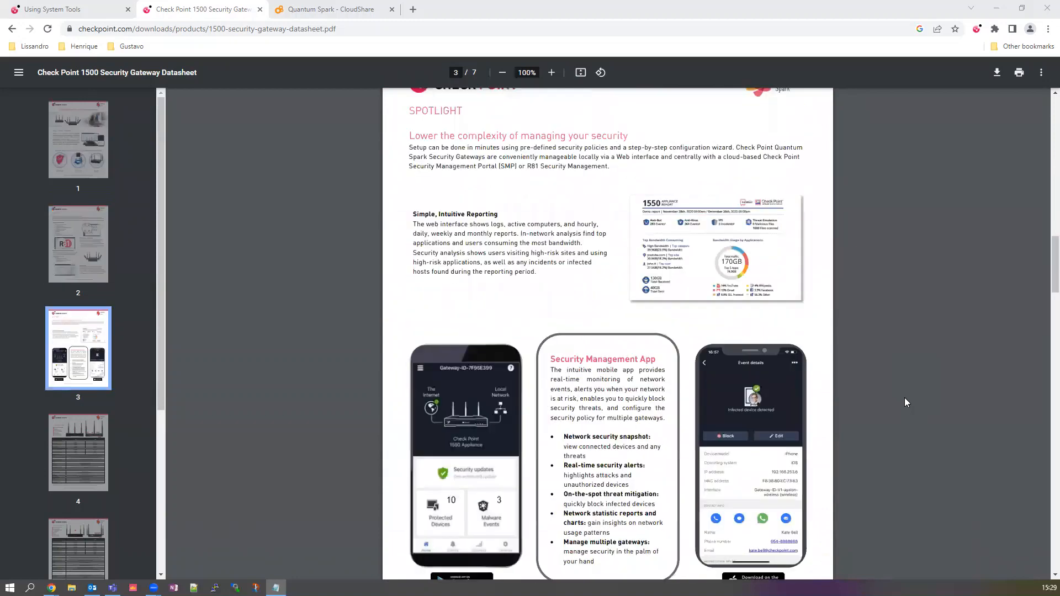
scroll(904, 398, "down", 8)
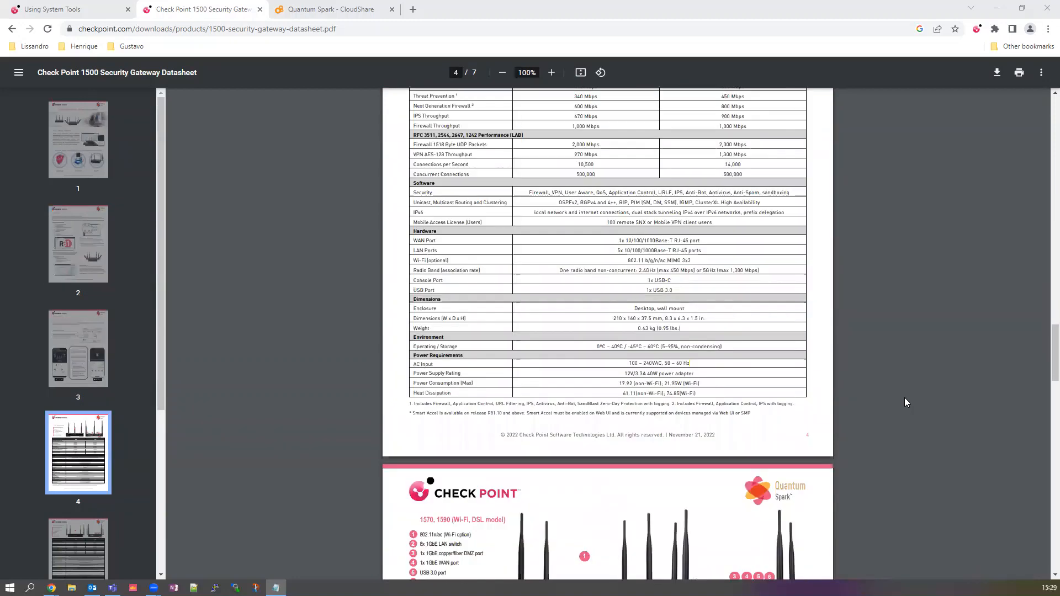
scroll(904, 398, "down", 6)
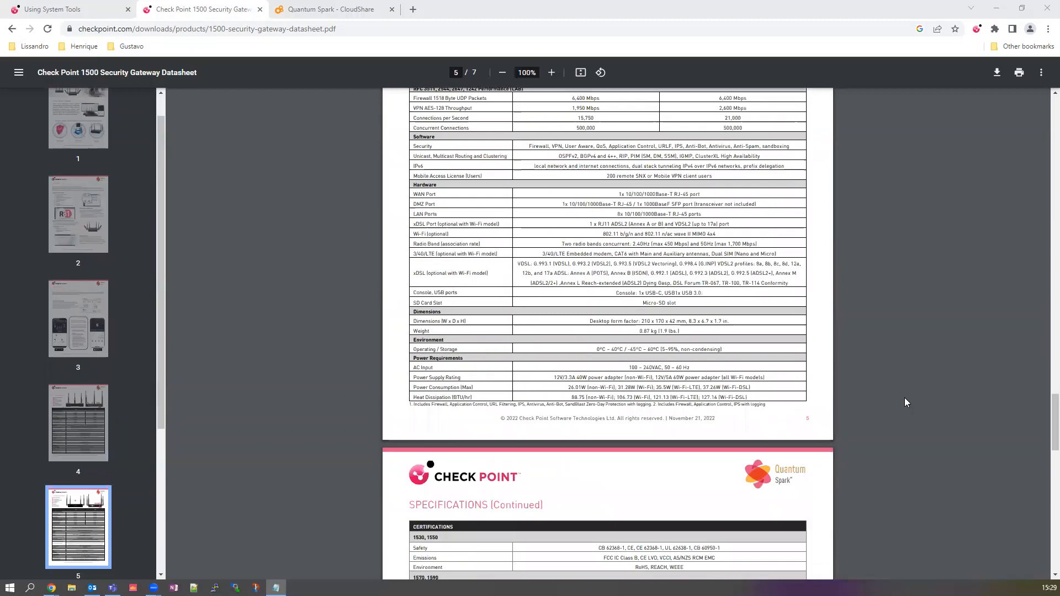
scroll(904, 398, "down", 8)
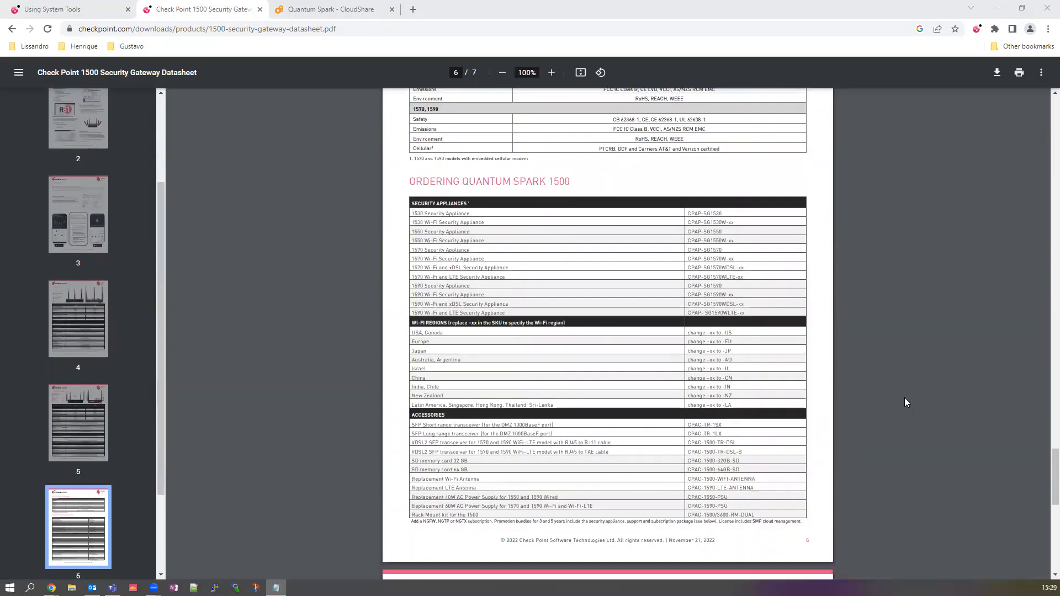
scroll(904, 402, "down", 5)
scroll(901, 408, "up", 15)
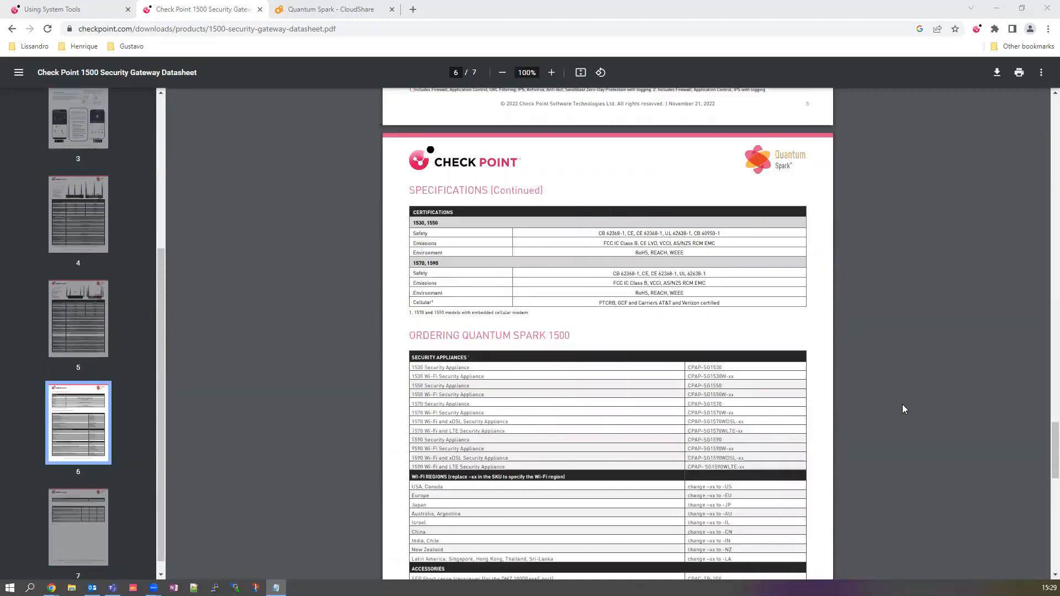
scroll(900, 409, "up", 20)
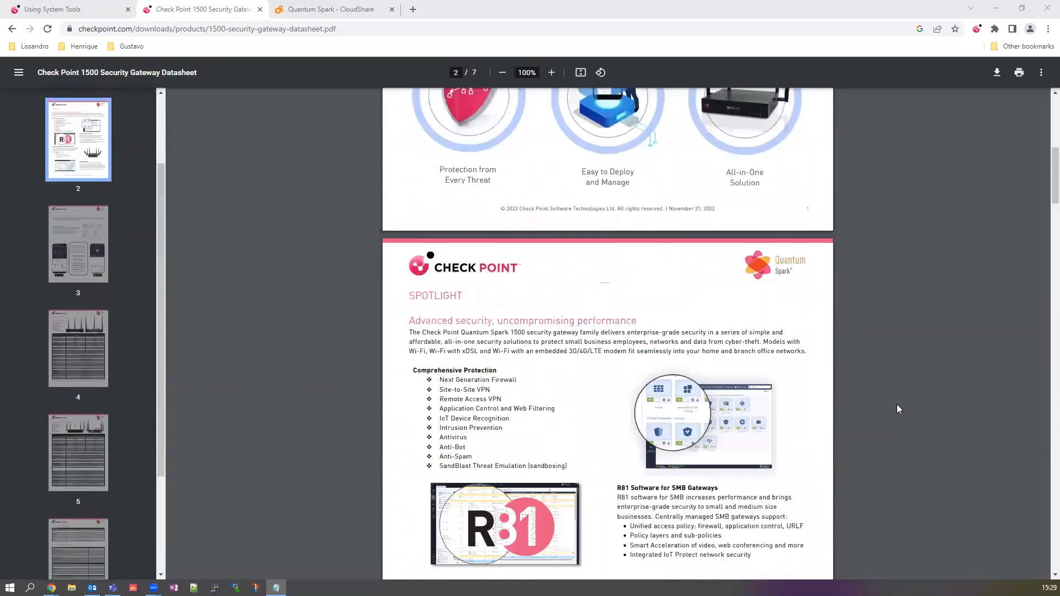
scroll(880, 399, "up", 8)
- Look at the Using System Tools guide page, switch to the CloudShare appliance session, and keep the expiring session active
left_click(71, 9)
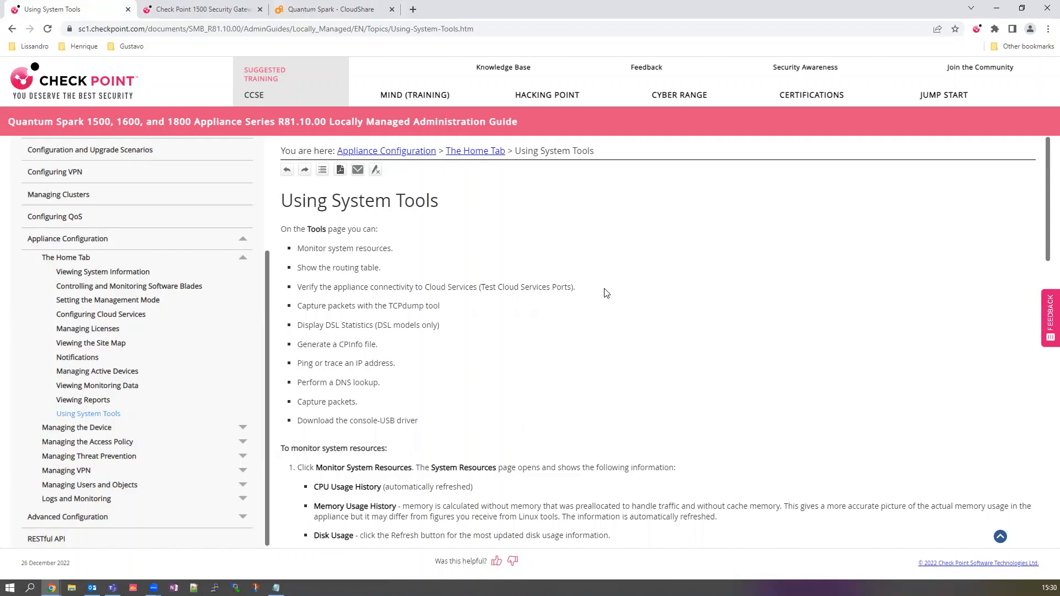
left_click(295, 8)
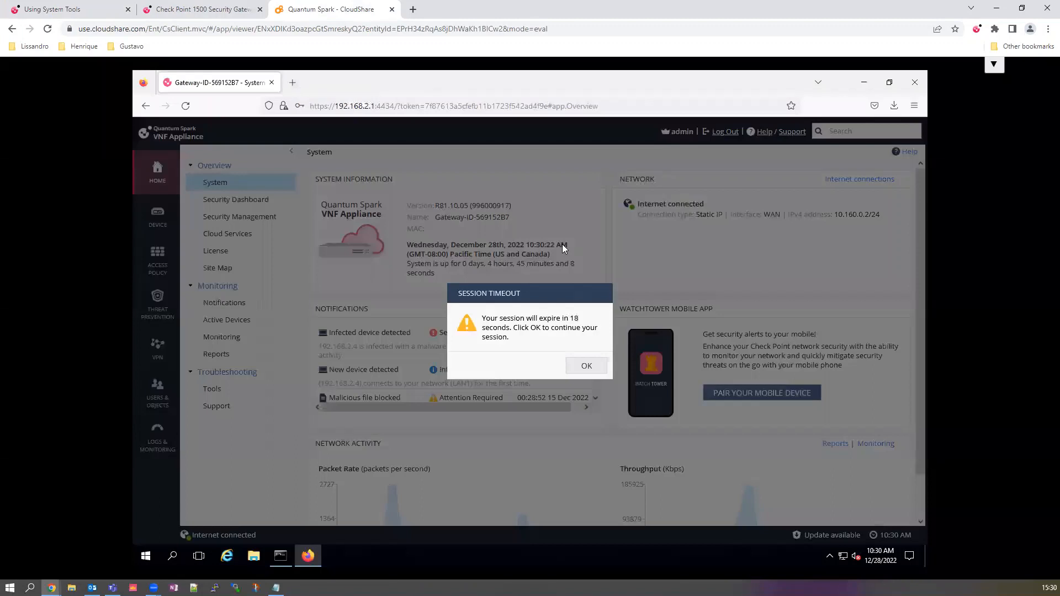
left_click(588, 367)
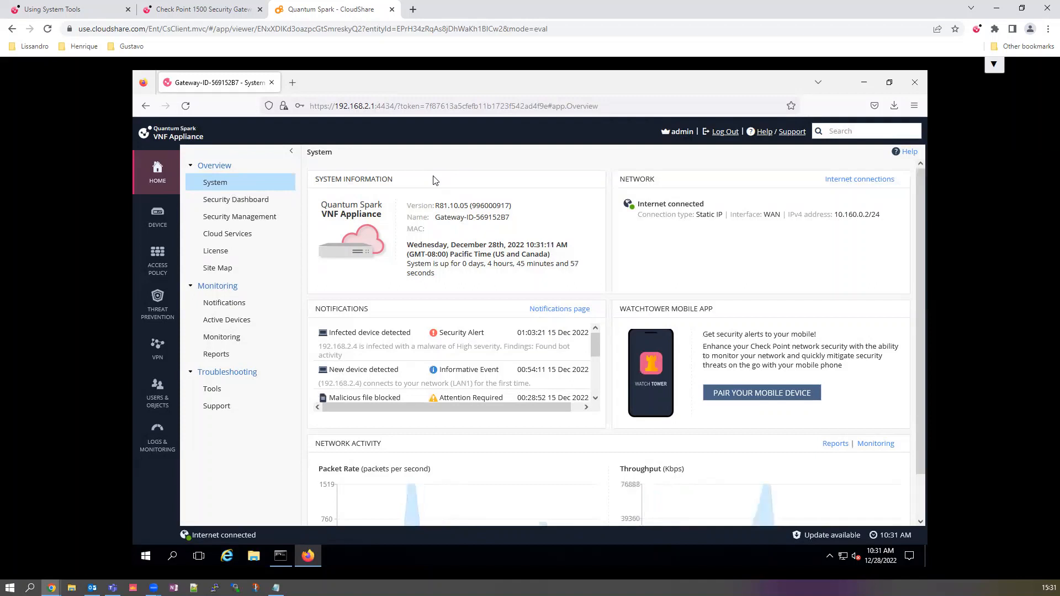
- Open the appliance's Tools page from the Home, Device, and Logs & Monitoring sections
left_click(240, 387)
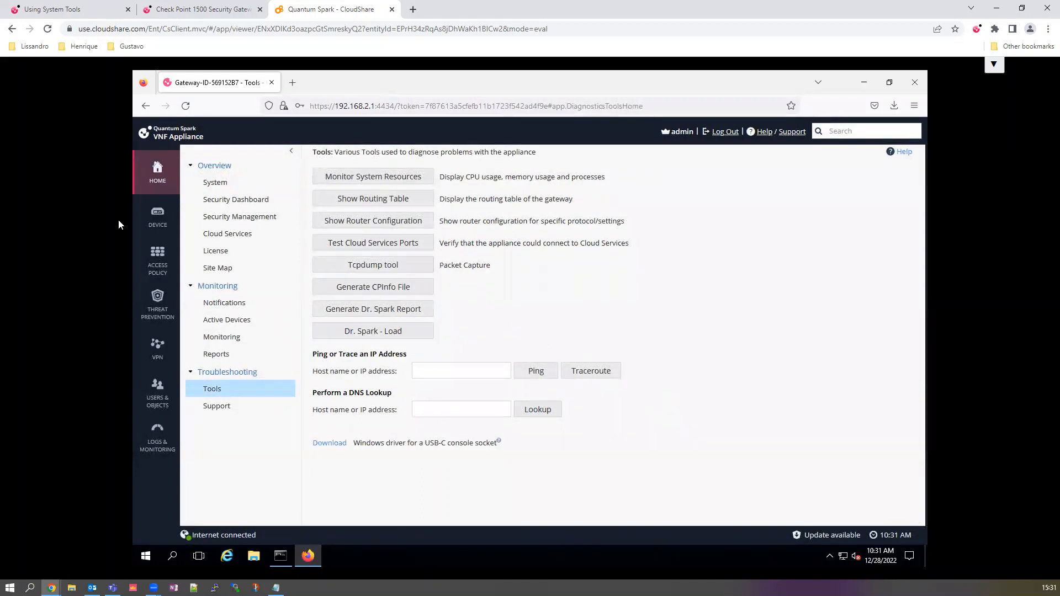
mouse_move(144, 220)
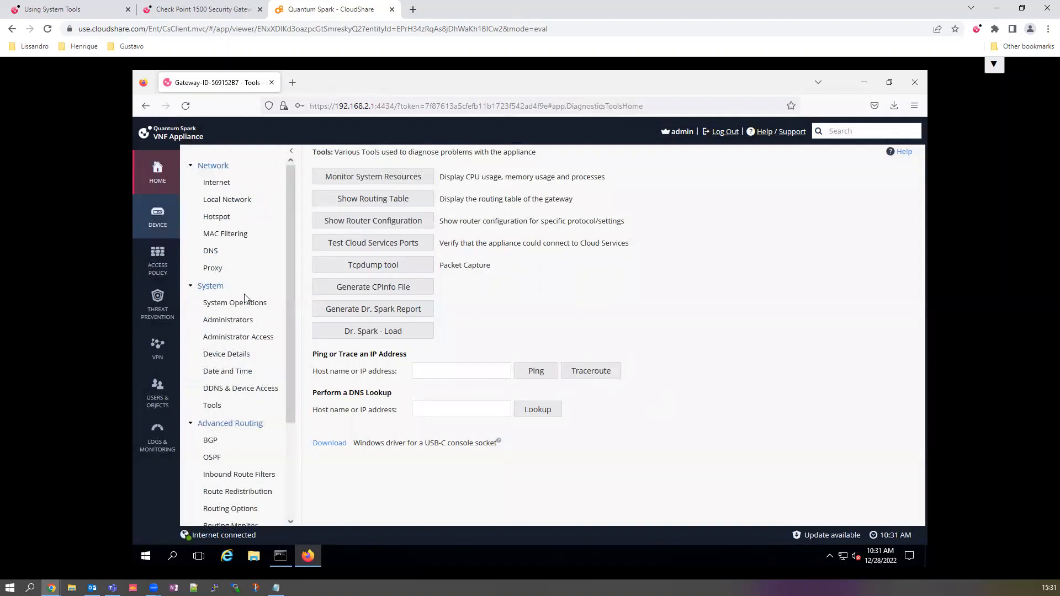
scroll(241, 348, "down", 5)
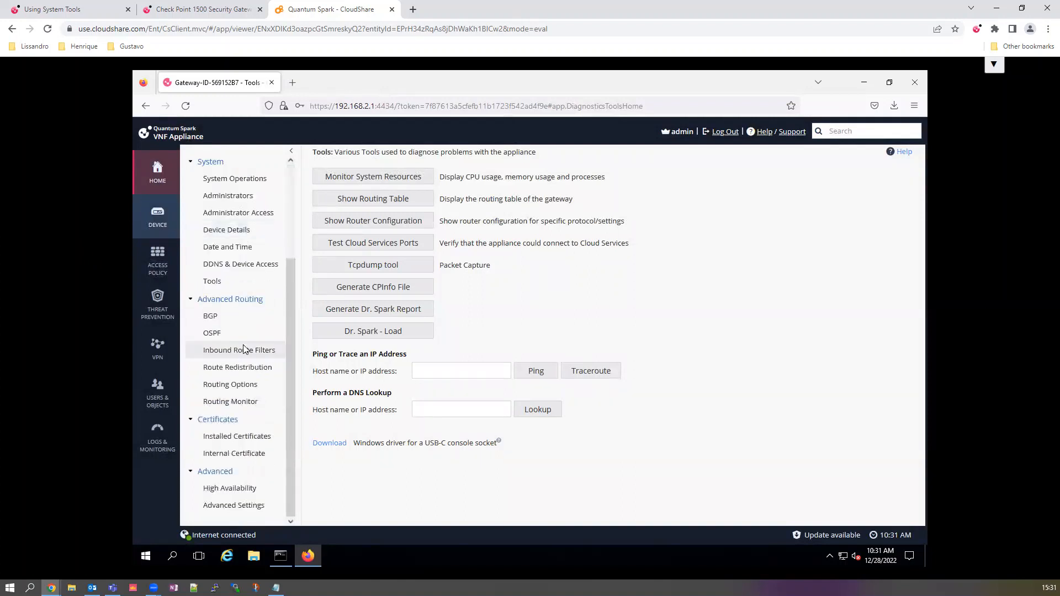
scroll(243, 349, "up", 2)
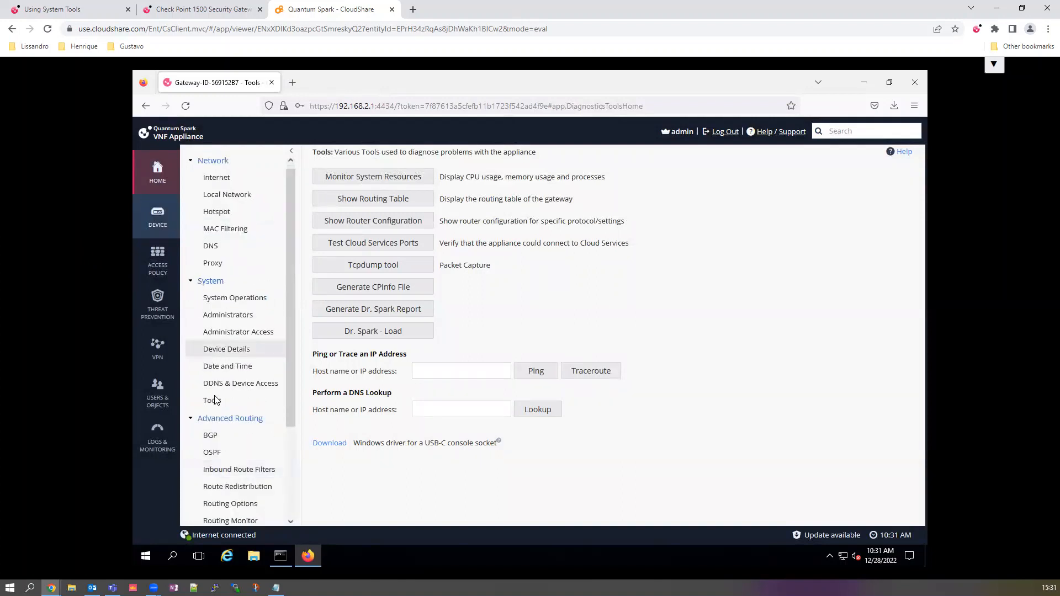
left_click(212, 401)
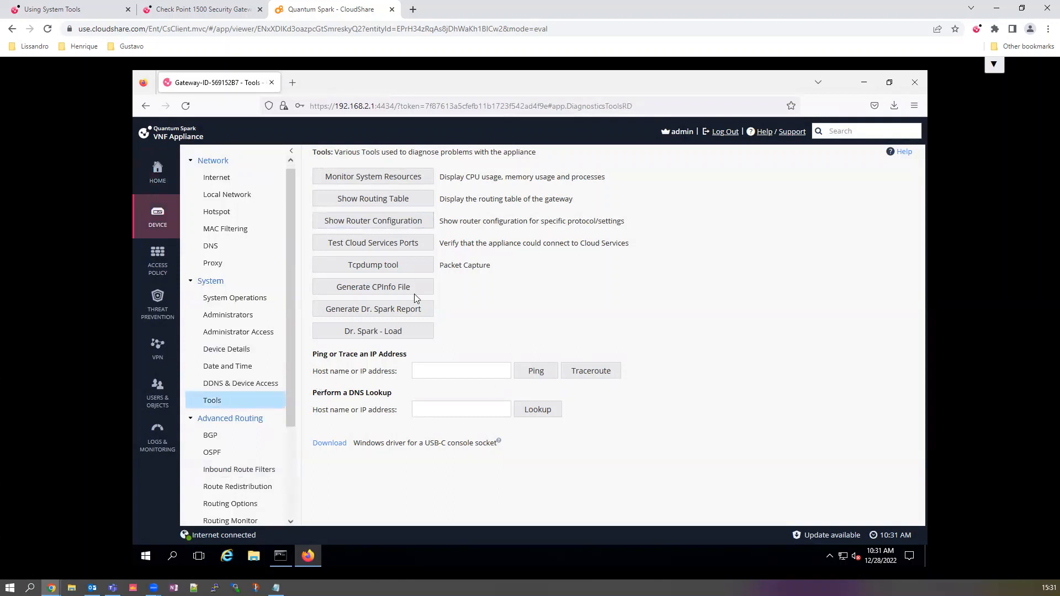
left_click(158, 437)
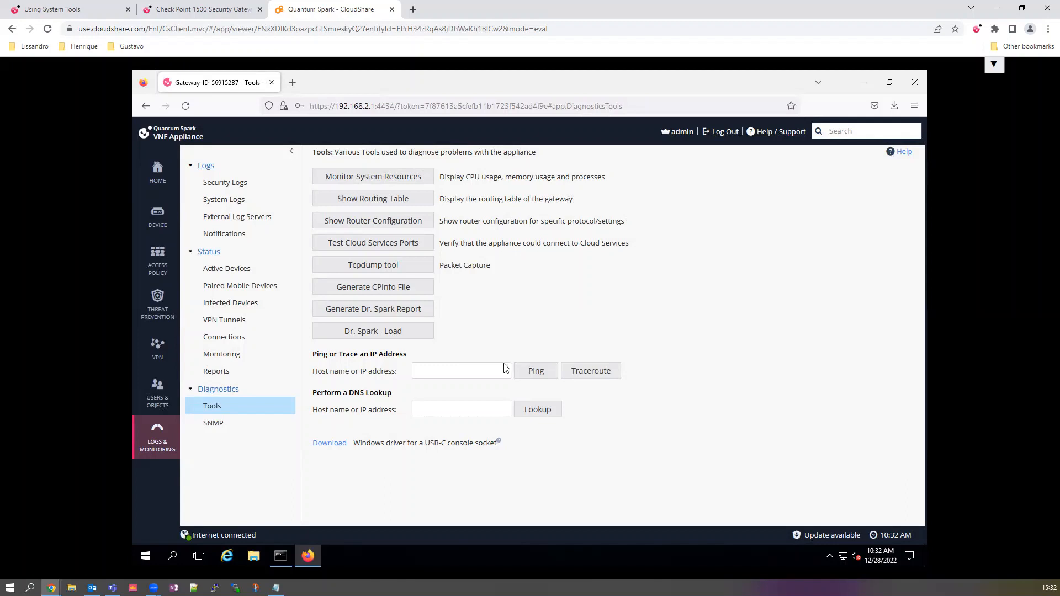
- Ping 8.8.8.8 from the appliance and run a traceroute to the same address, dismissing each command output
left_click(478, 371)
type("8.8.8.8")
left_click(552, 376)
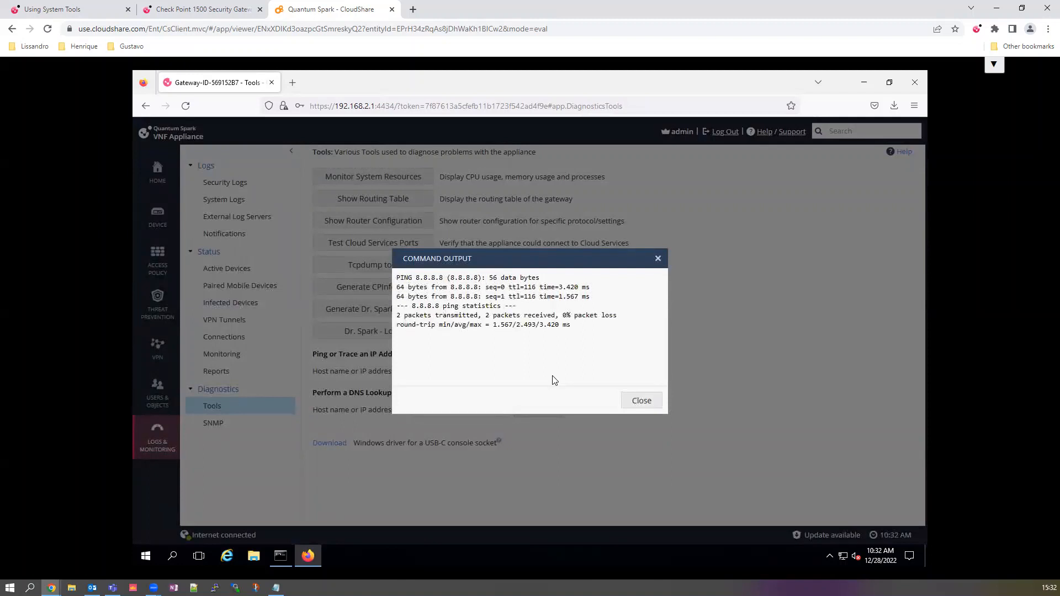
left_click(641, 401)
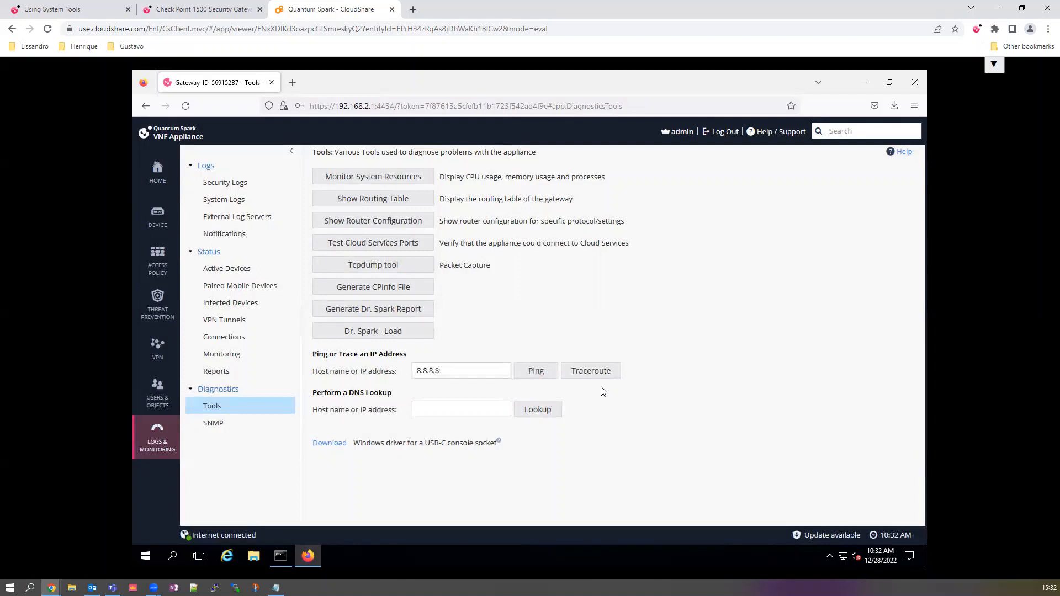
left_click(603, 373)
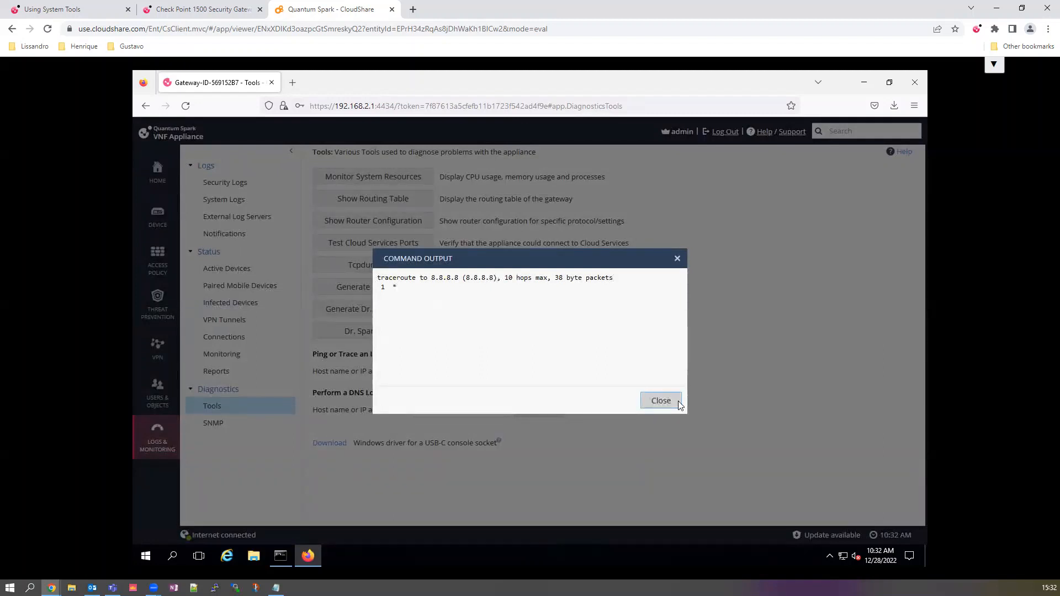
left_click(661, 401)
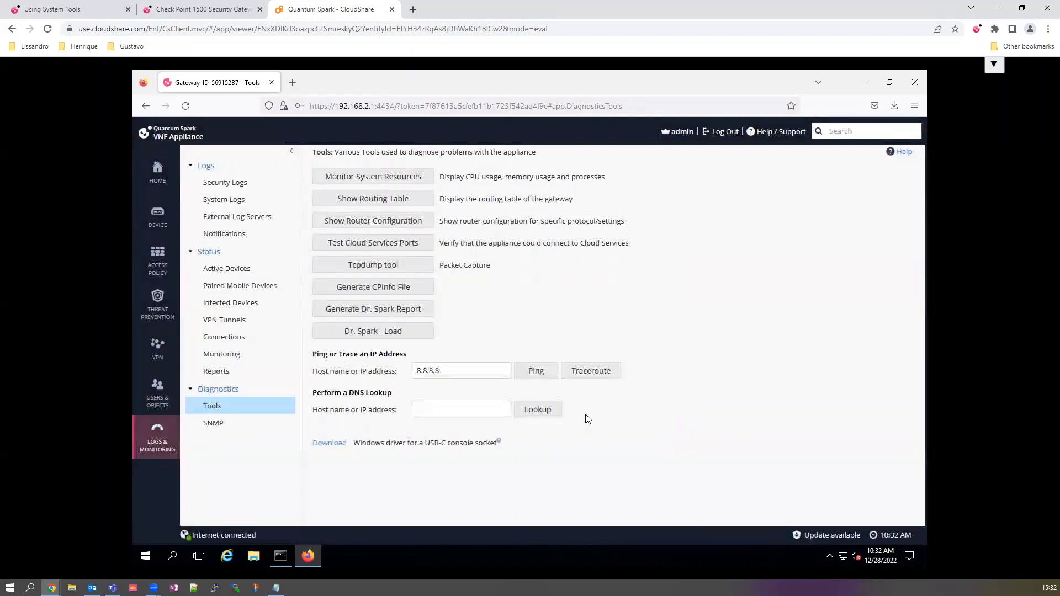
left_click(501, 408)
type("www.google.com")
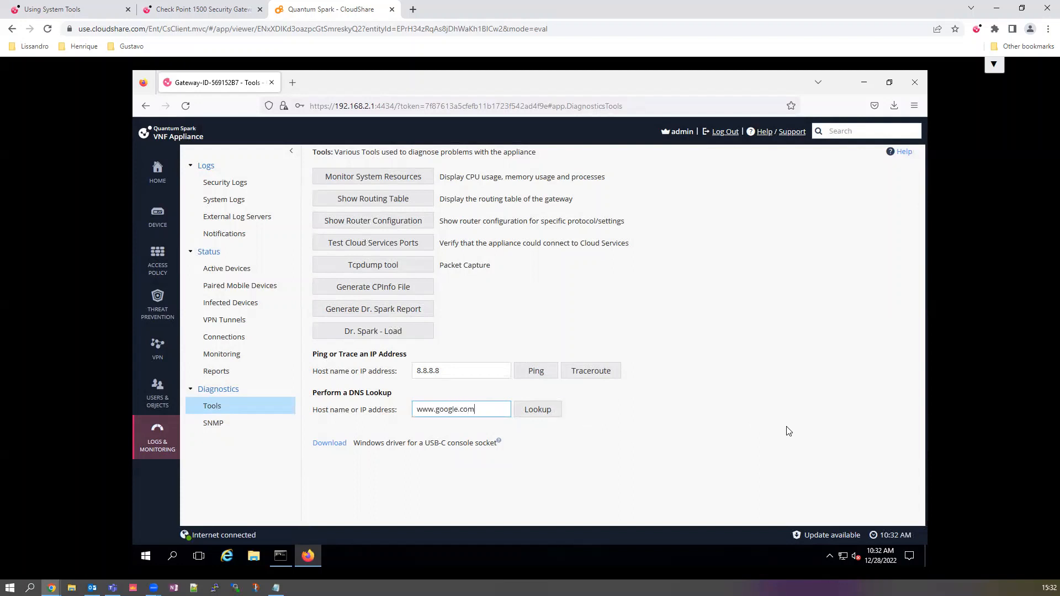
key("Tab")
key("Return")
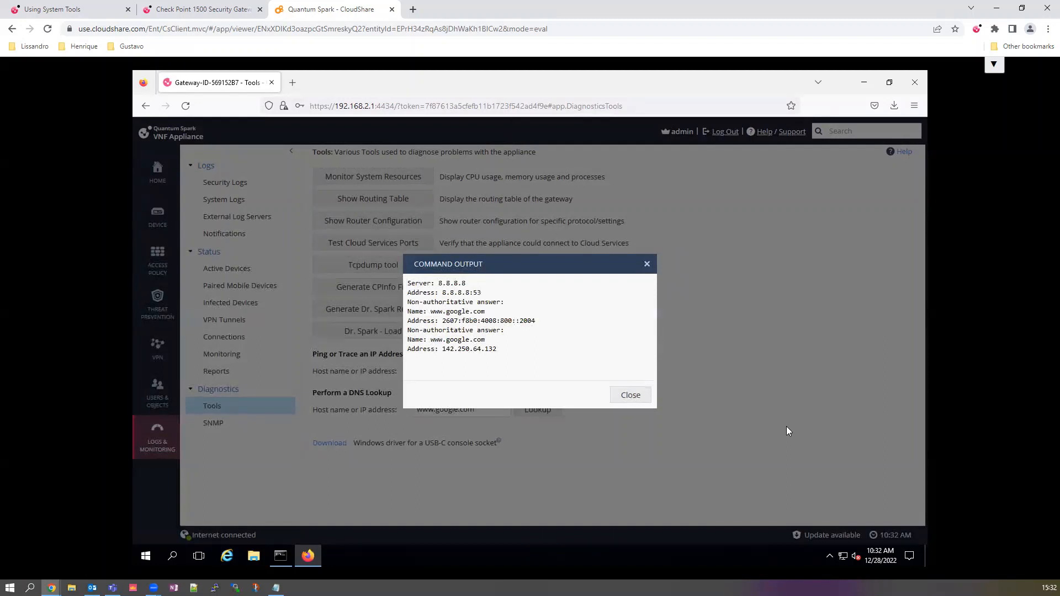
left_click(631, 396)
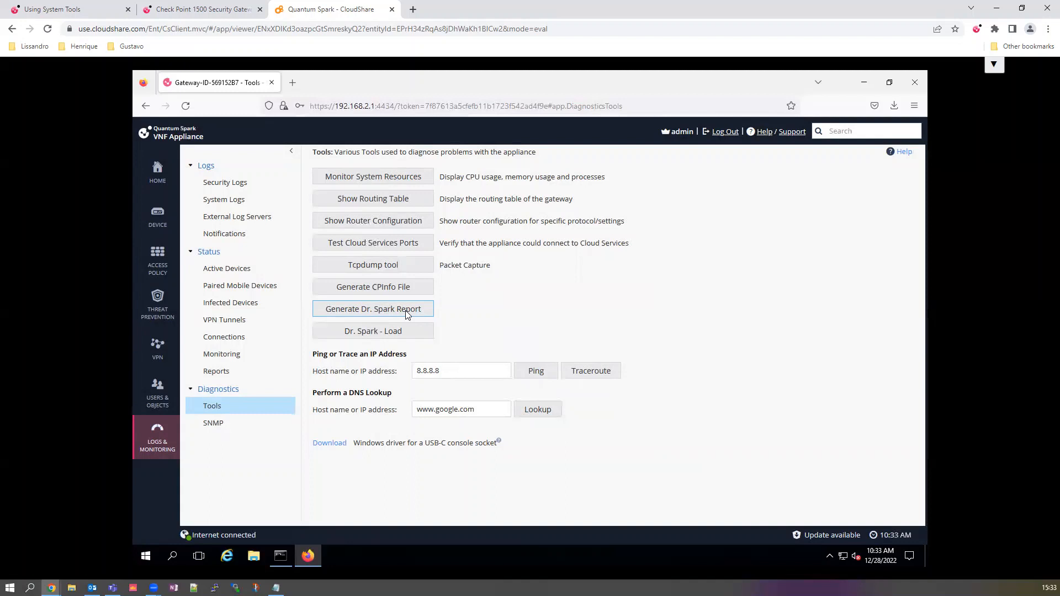
- Open the Tcpdump tool and set the packet capture count to 100
left_click(409, 332)
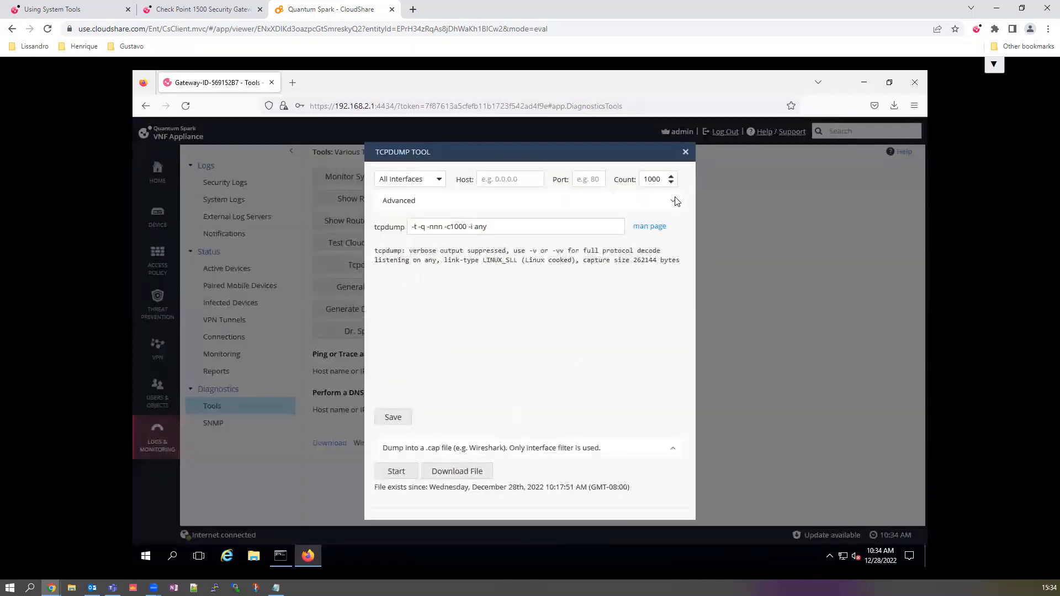
left_click(670, 182)
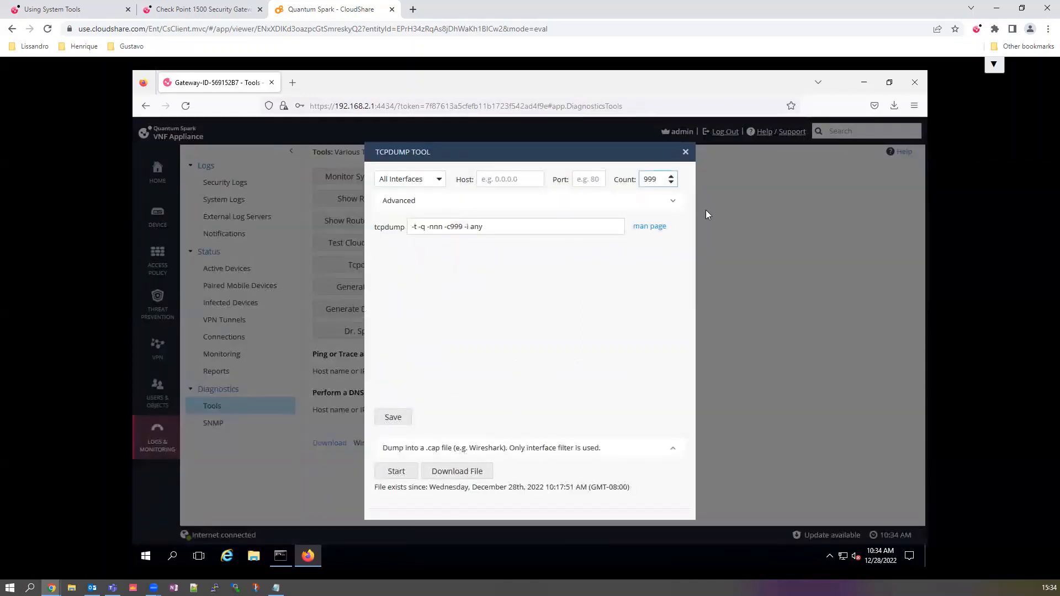
key("BackSpace")
key("BackSpace")
key("BackSpace")
type("100")
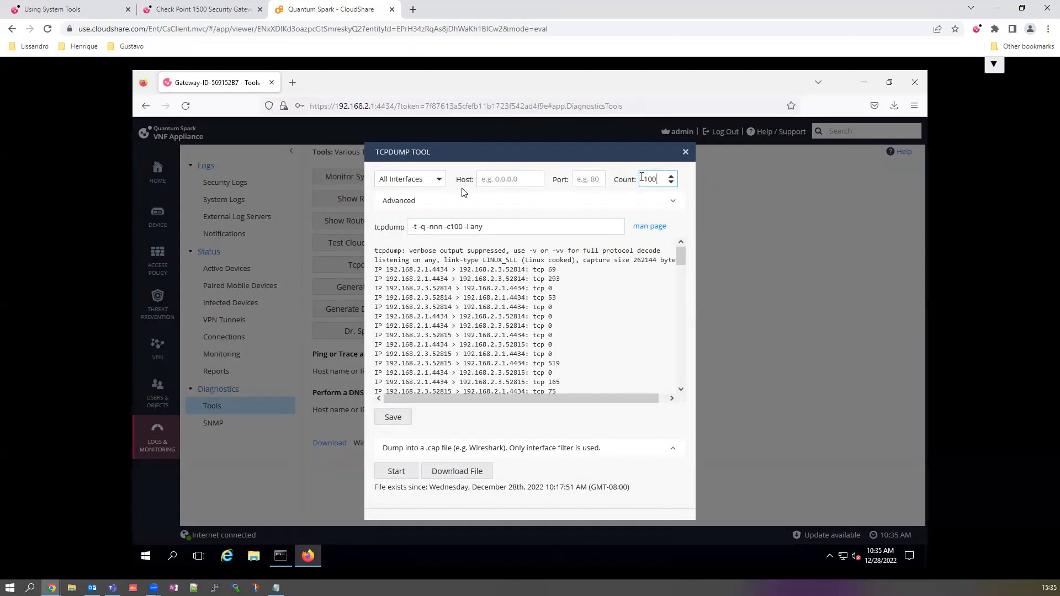
- Keep the capture on all interfaces, expand the advanced filters, and run it with the protocol set to icmp
left_click(439, 183)
left_click(439, 183)
left_click(673, 203)
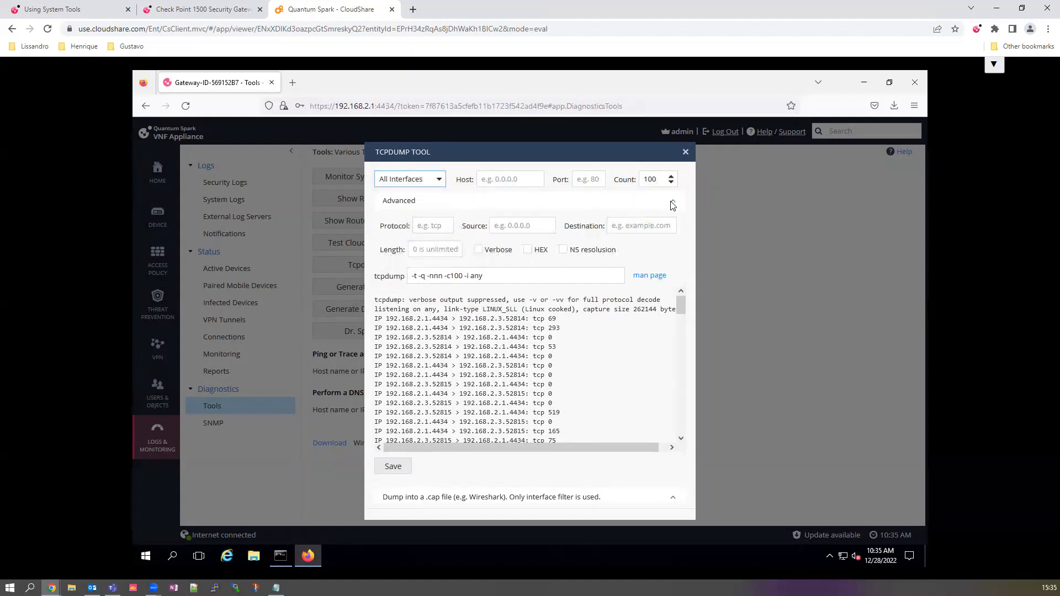
left_click(438, 228)
type("icmp")
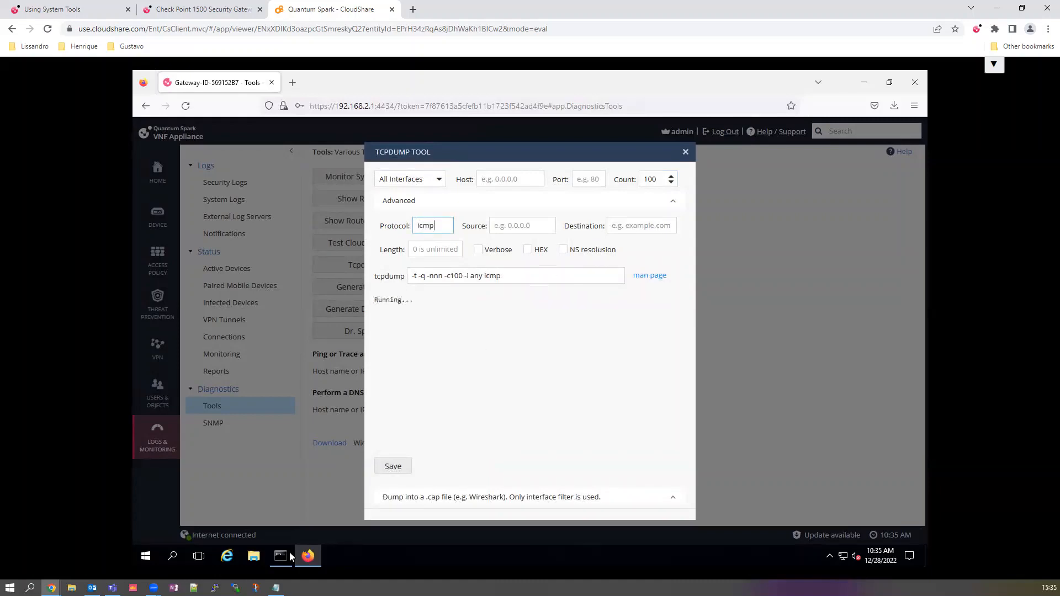
left_click(291, 557)
left_click(490, 341)
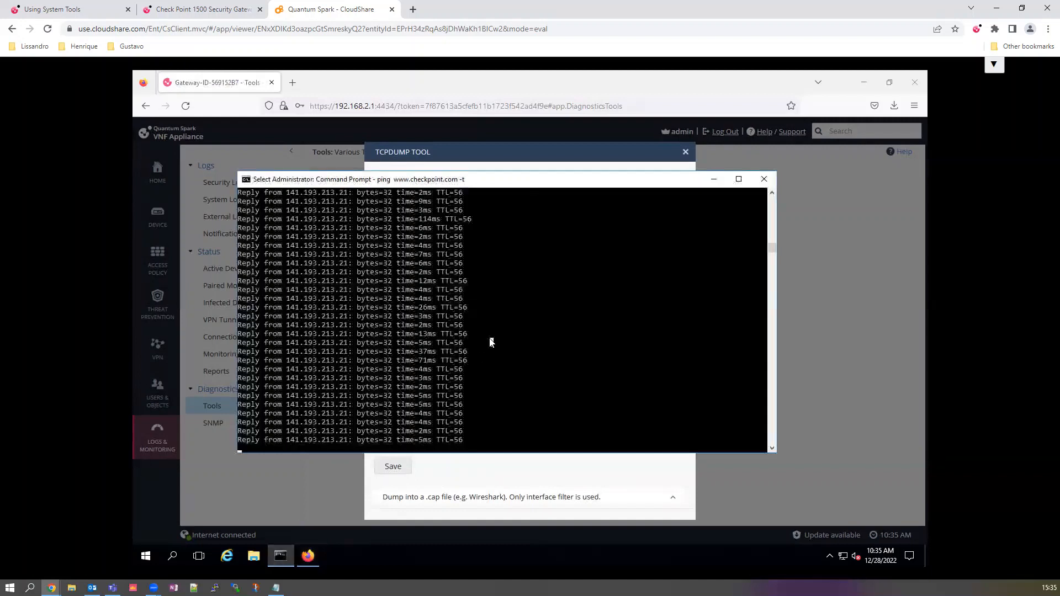
key("Escape")
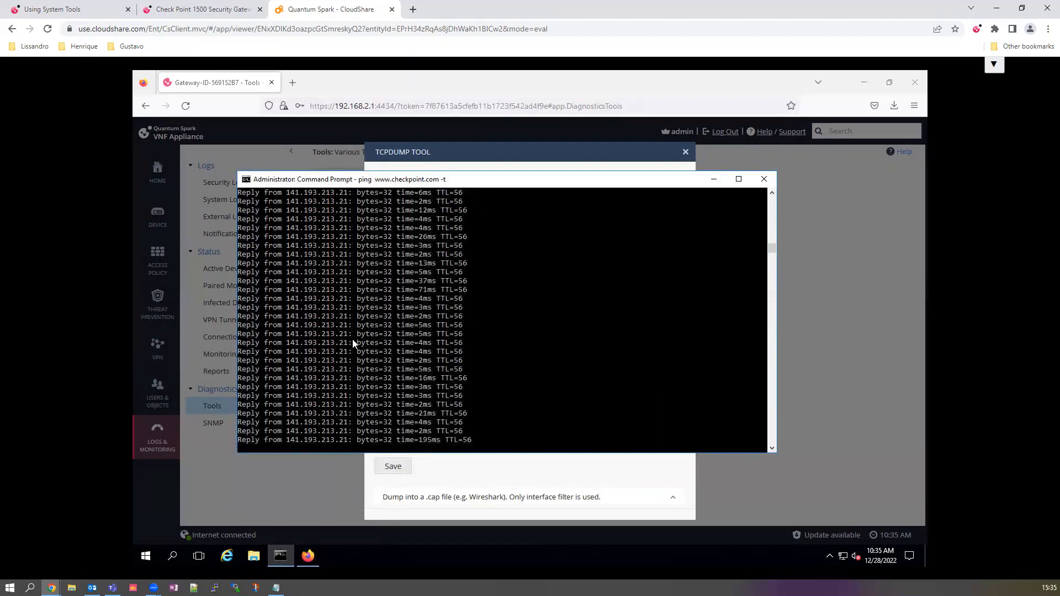
left_click(714, 185)
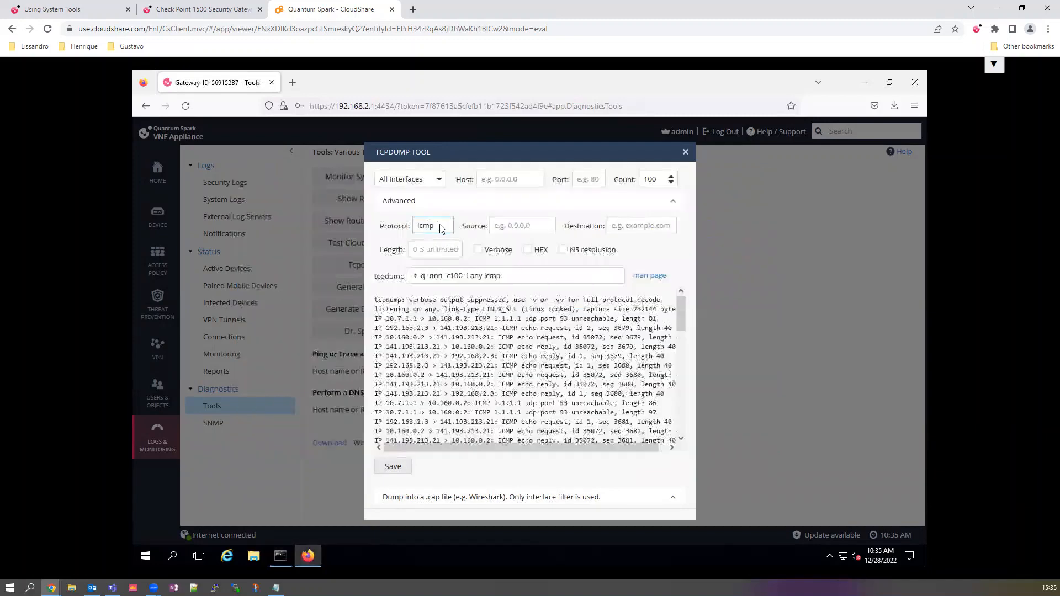
- Restrict the icmp packet capture to source address 192.168.2.3
left_click(513, 230)
type("192.16")
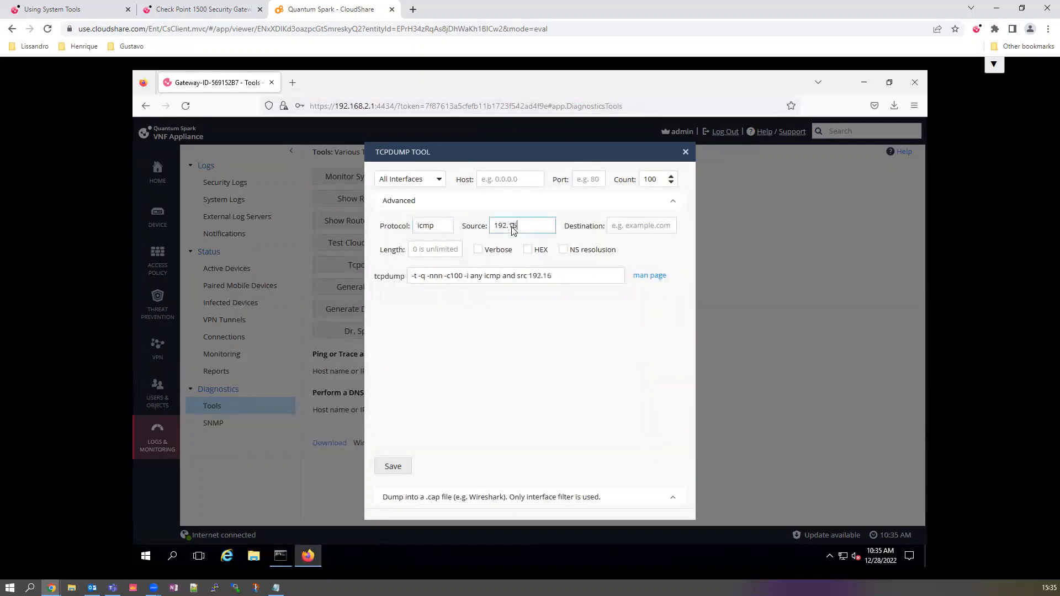
type("8.2.3")
key("Tab")
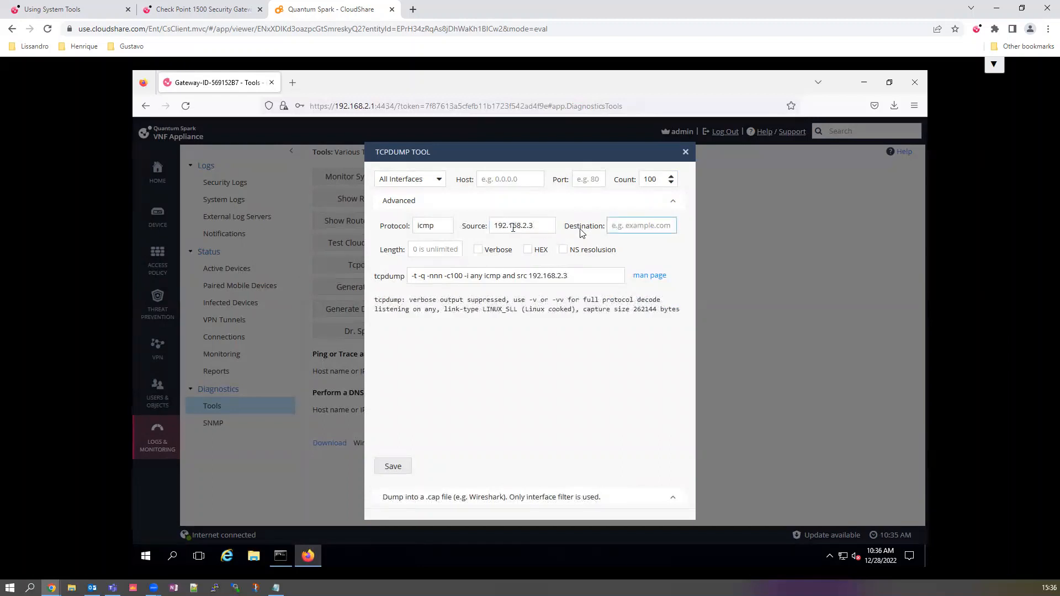
- Check the pinged address in Command Prompt, set the capture's destination filter to 141.193.213.21, and recheck the running ping
left_click(281, 555)
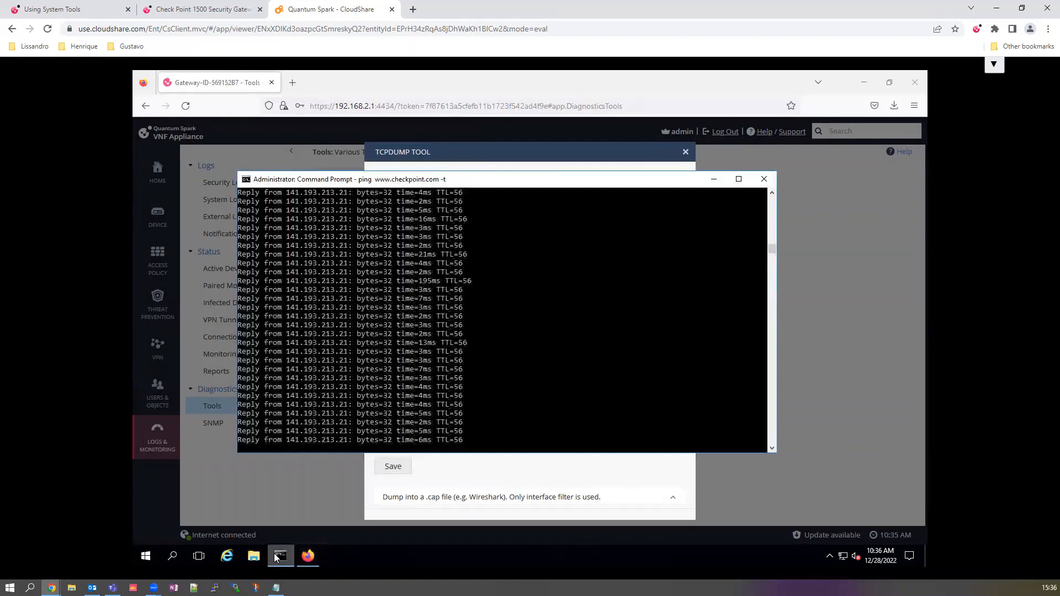
left_click(280, 556)
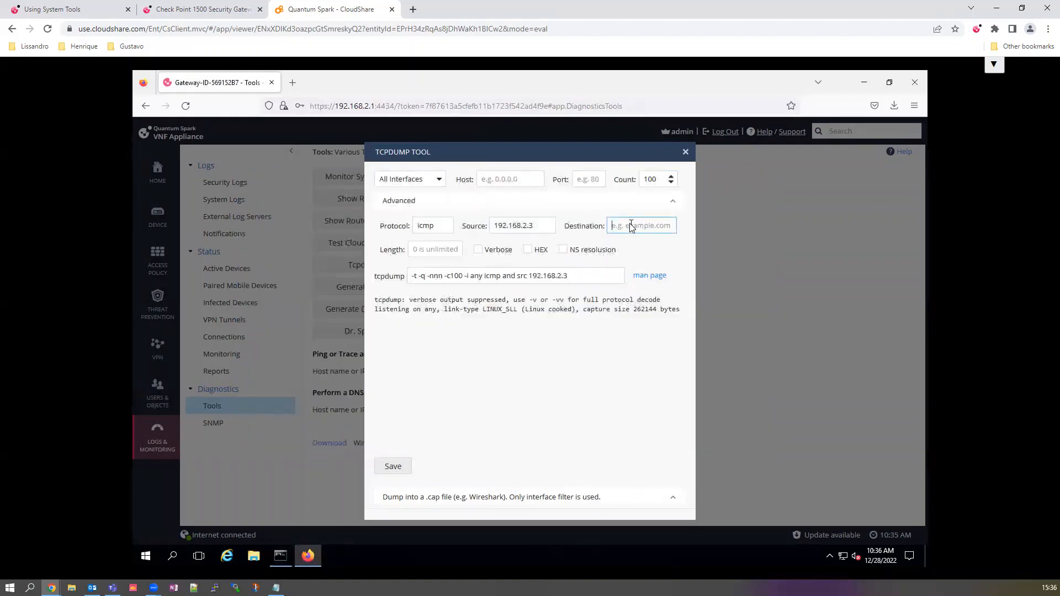
type("141.193")
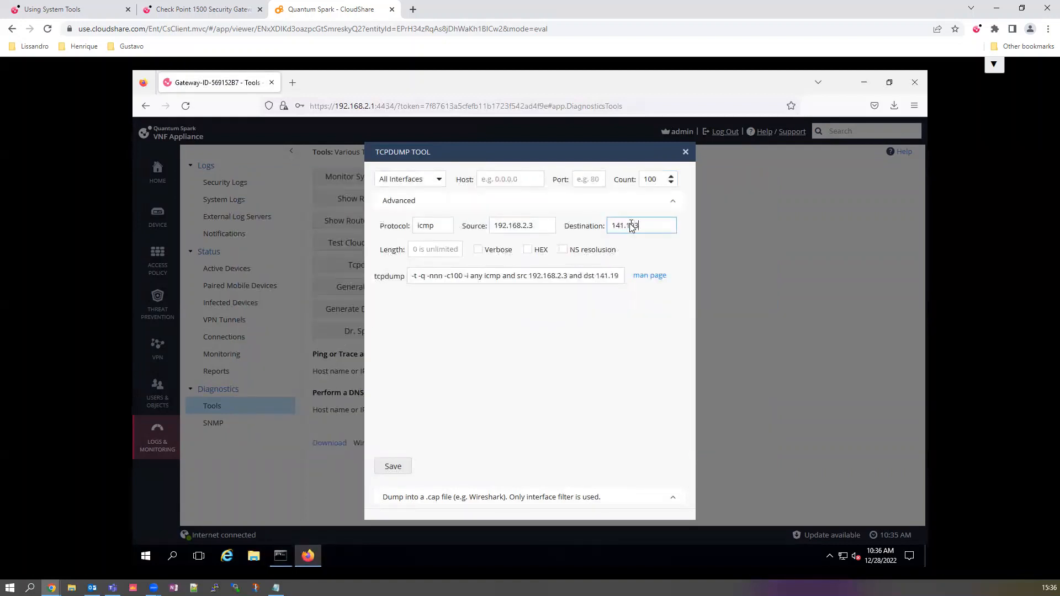
type(".213.21")
key("Tab")
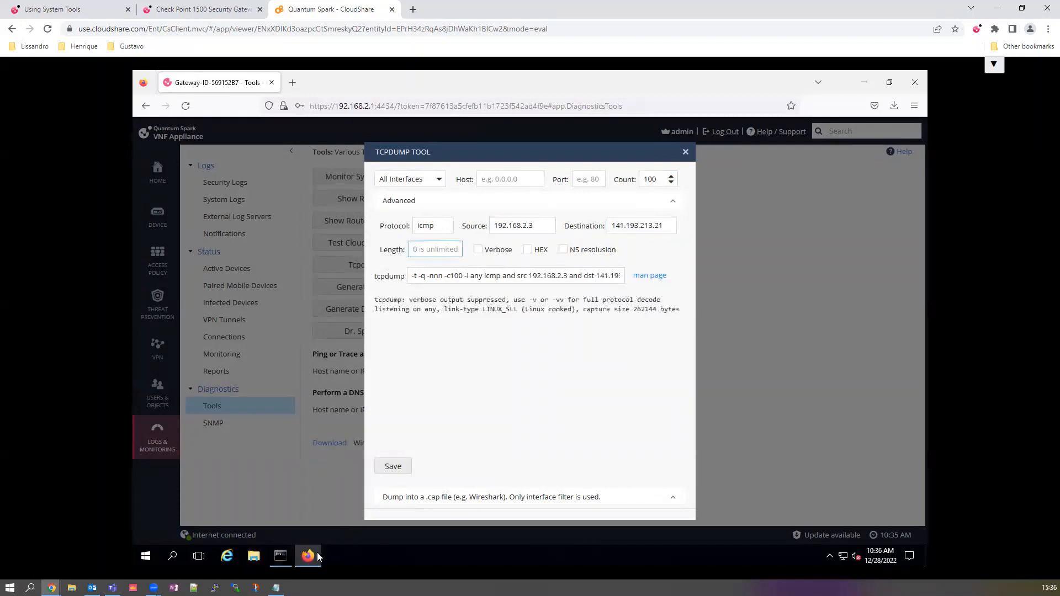
left_click(446, 393)
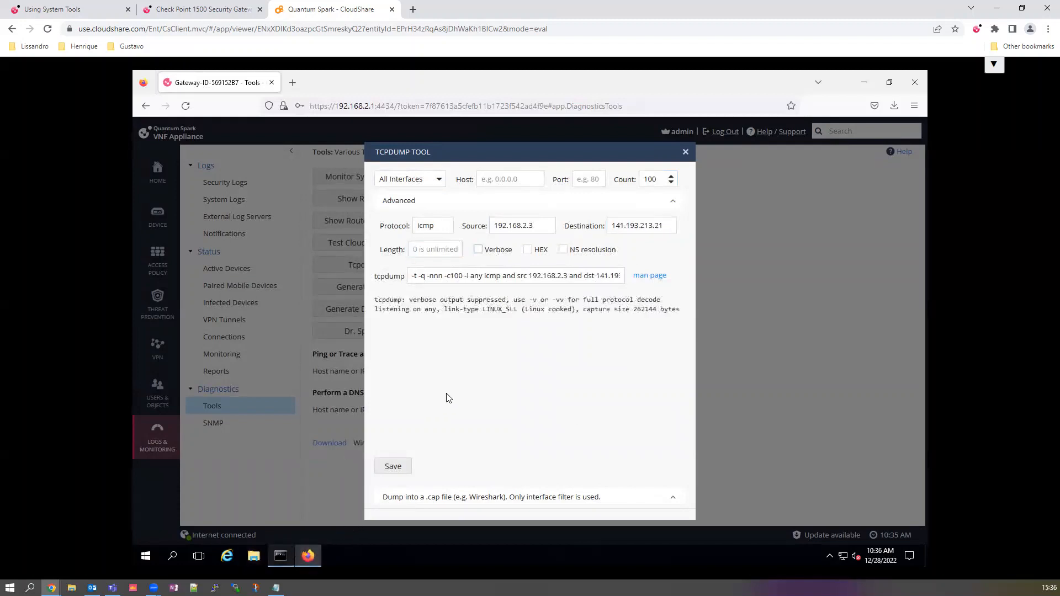
left_click(282, 560)
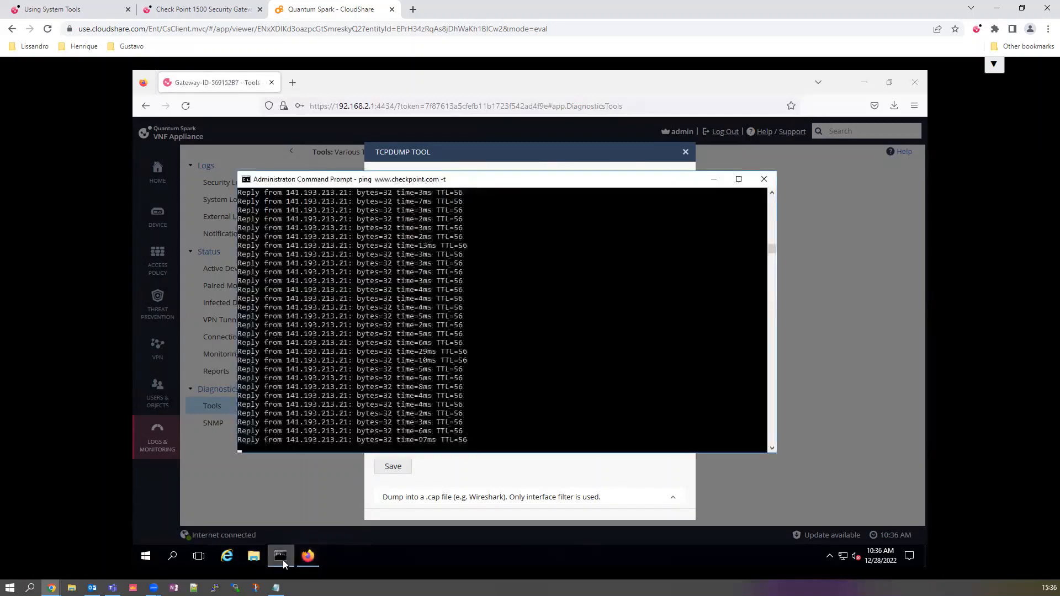
left_click(283, 560)
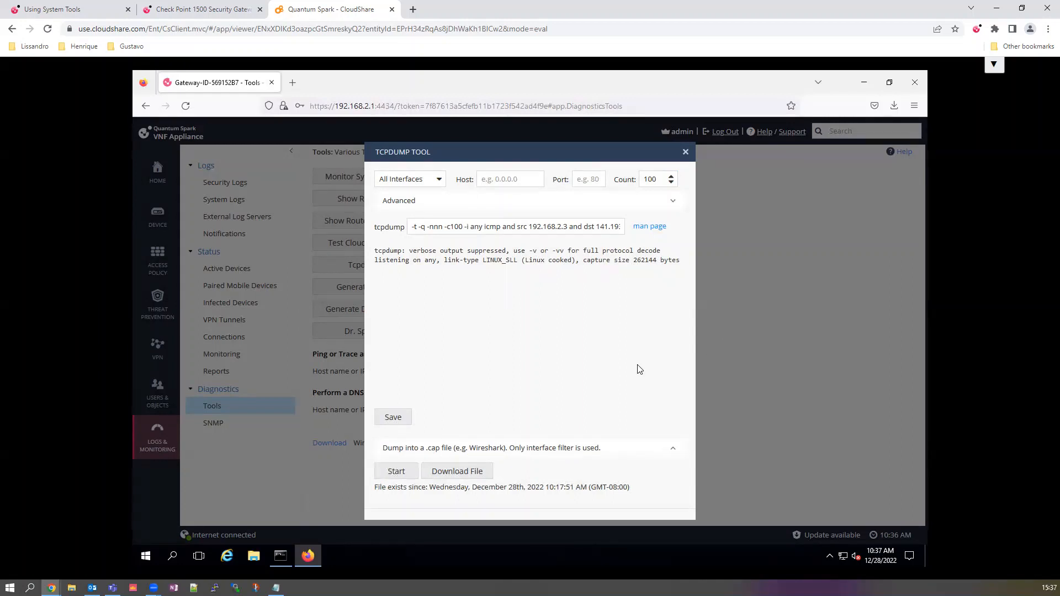
- Record a packet capture into a .cap file, stop it, download the file, and show the download in its folder
left_click(403, 473)
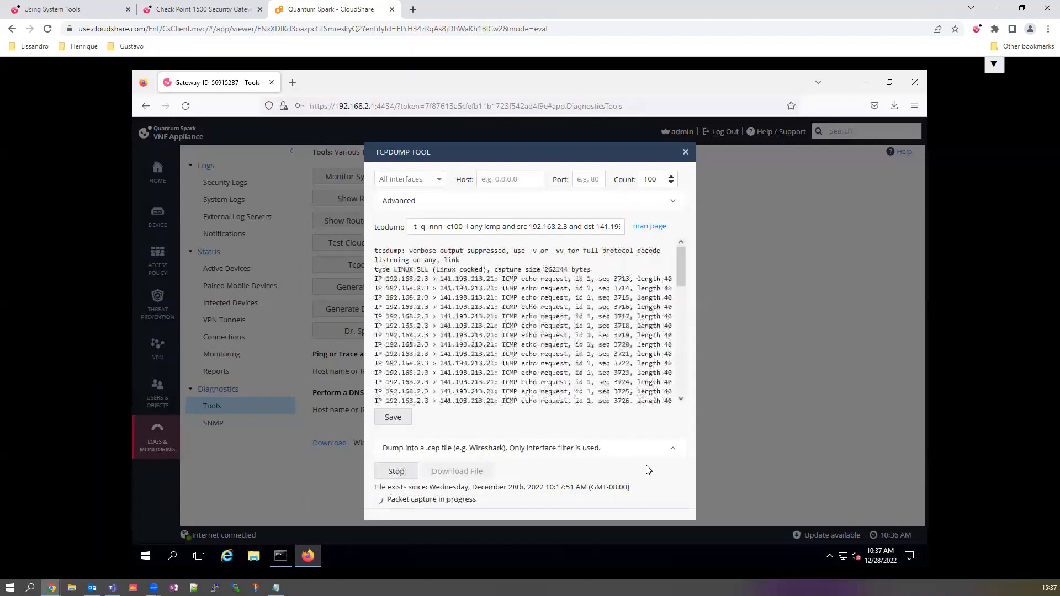
left_click(400, 475)
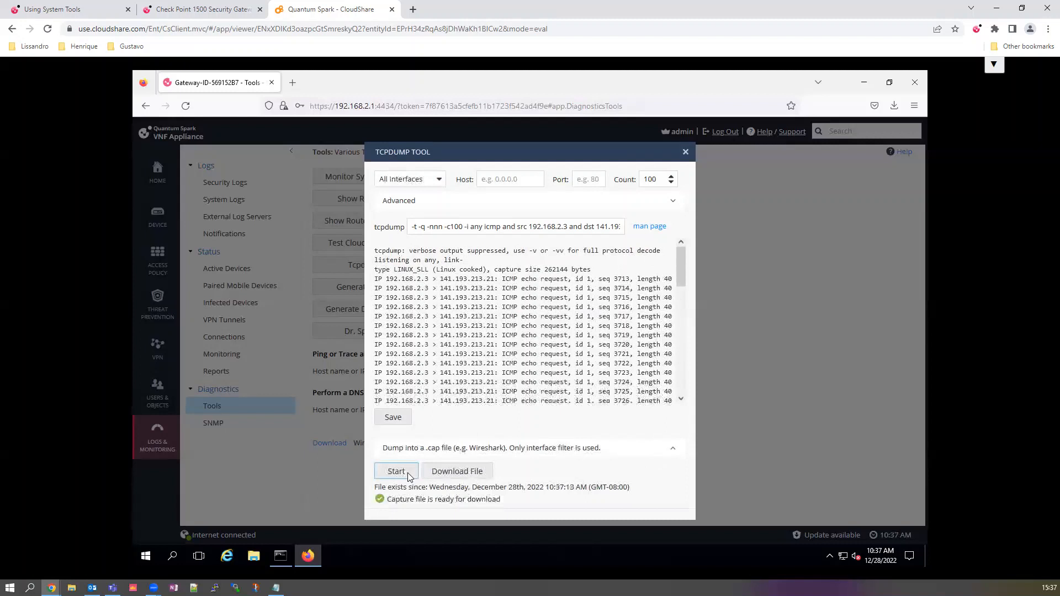
left_click(447, 473)
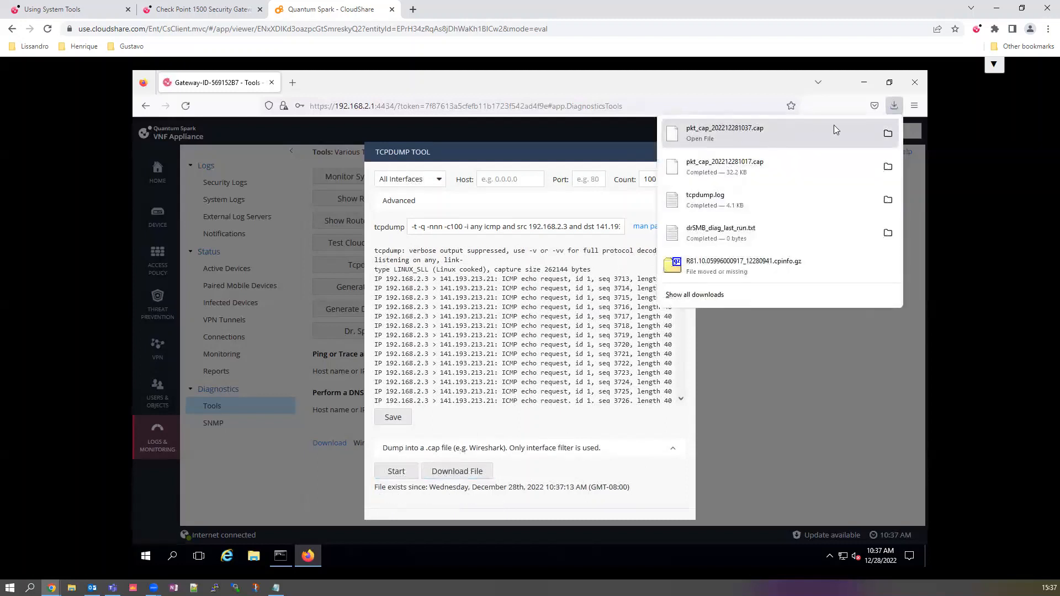
left_click(886, 133)
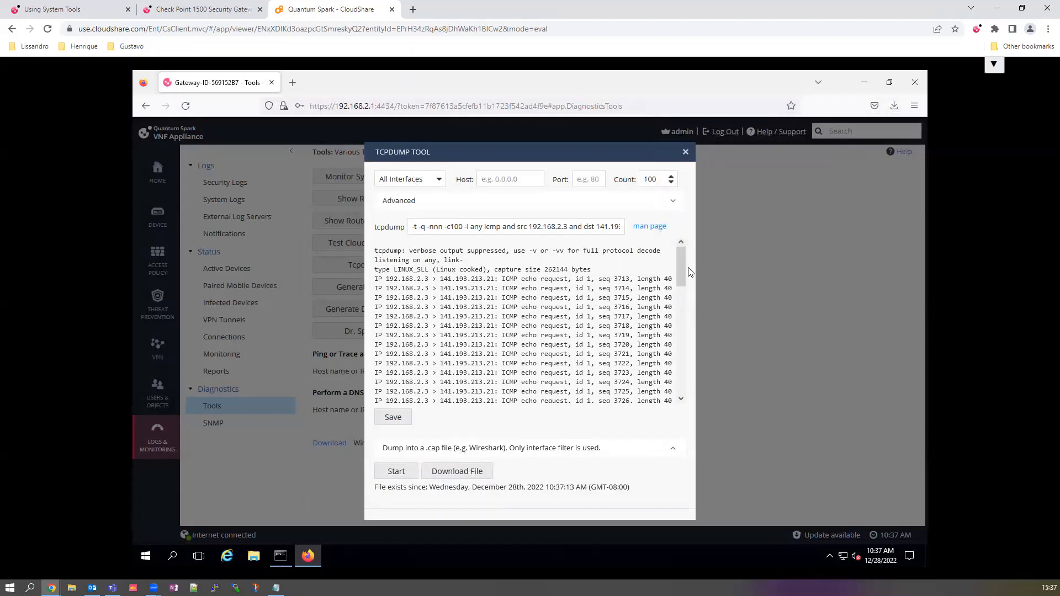
- Review the filtered ICMP packet list in the tcpdump output
mouse_move(683, 268)
left_mouse_down()
mouse_move(679, 316)
mouse_move(681, 252)
left_mouse_up()
scroll(547, 326, "down", 4)
scroll(550, 342, "down", 7)
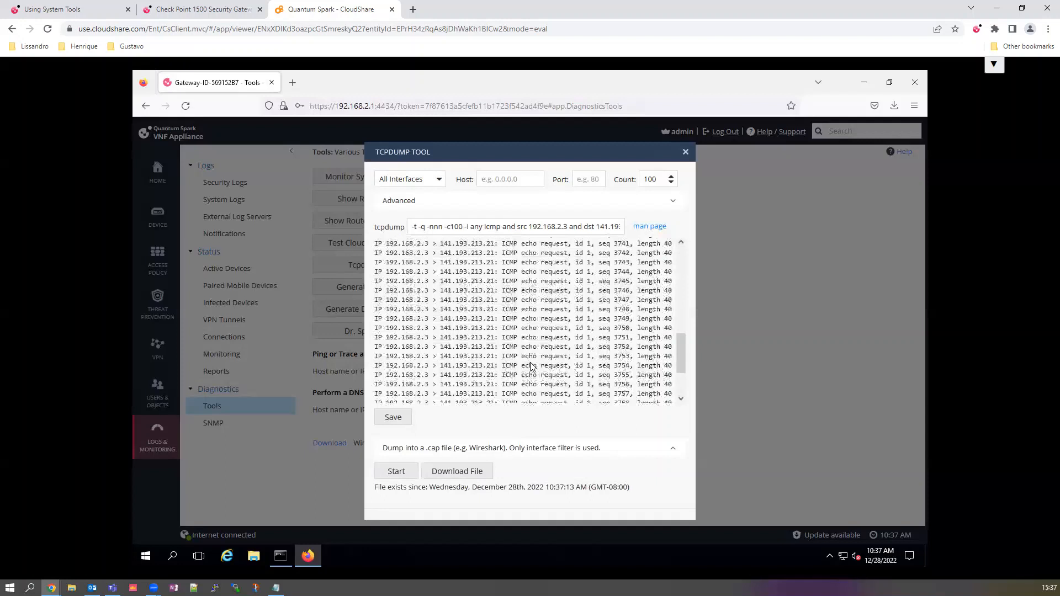
scroll(530, 365, "up", 10)
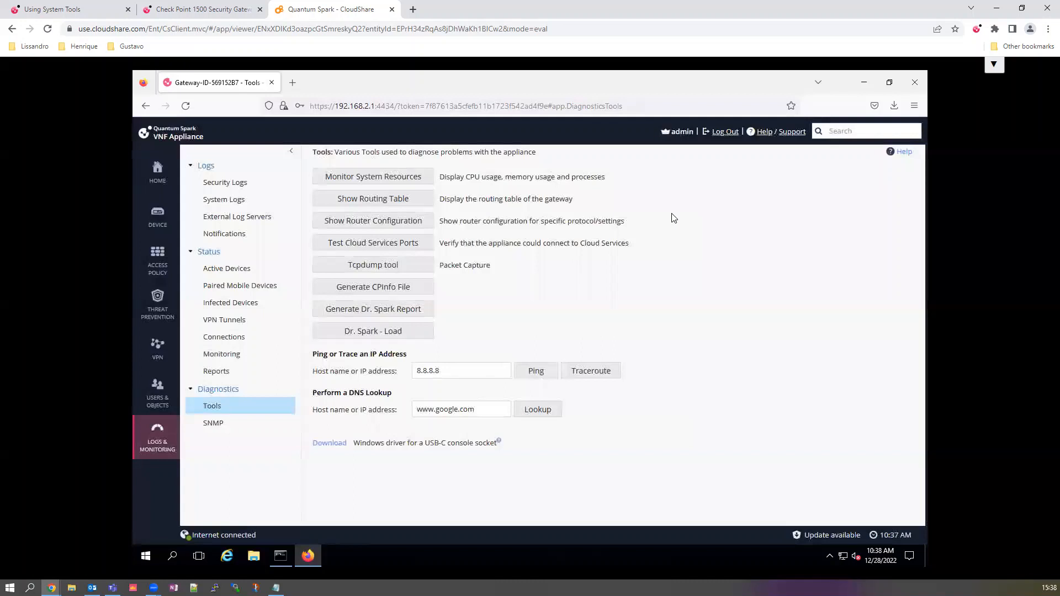
- Run the cloud services ports test and dismiss it, and view and close the gateway's routing table
left_click(404, 249)
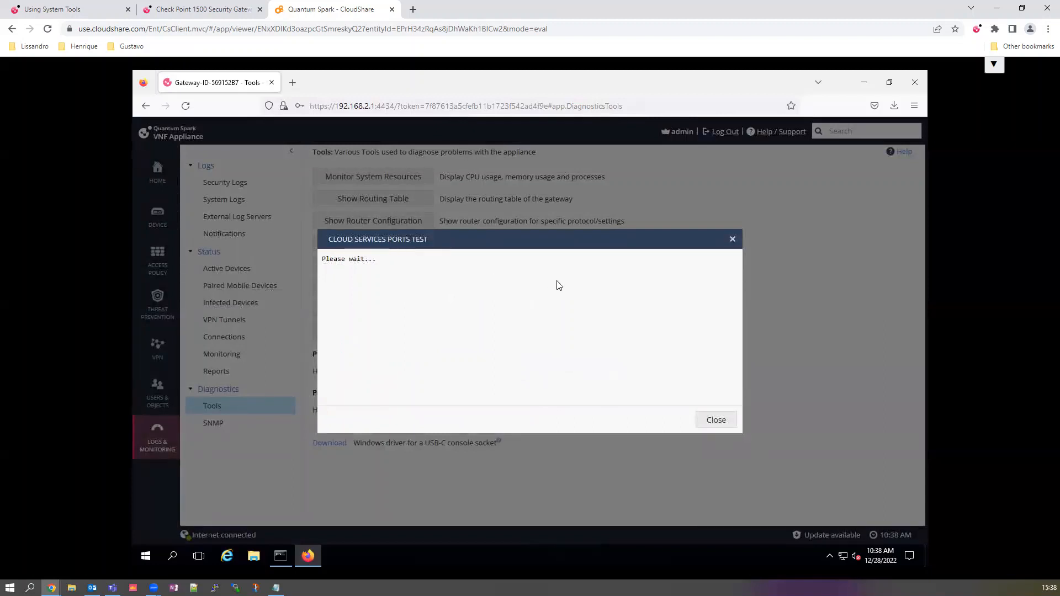
left_click(732, 241)
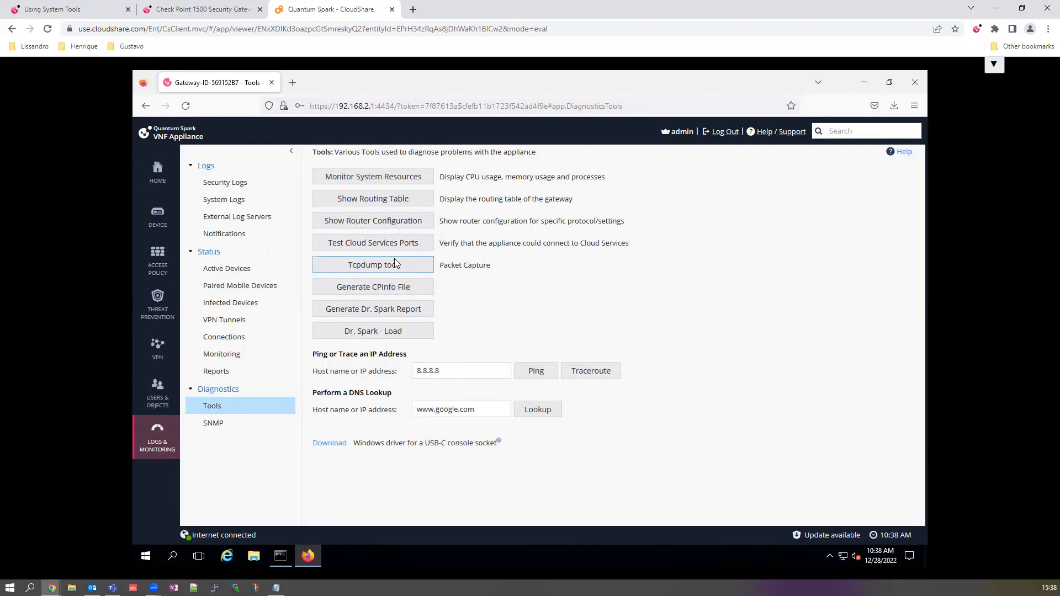
left_click(403, 200)
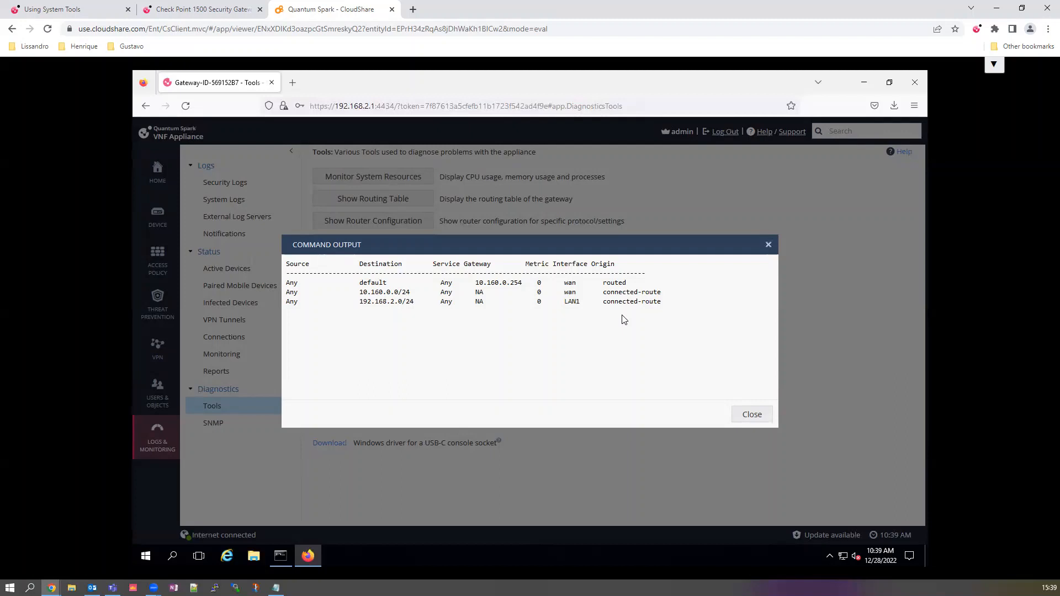
left_click(768, 247)
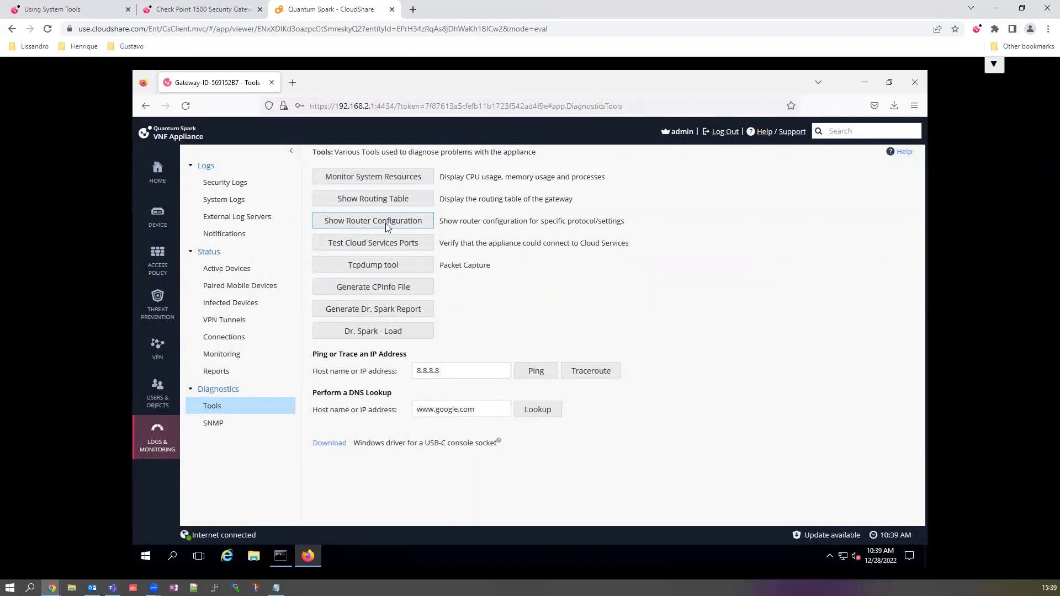
- Show the router configuration for OSPF and check the other available configuration choices
left_click(386, 226)
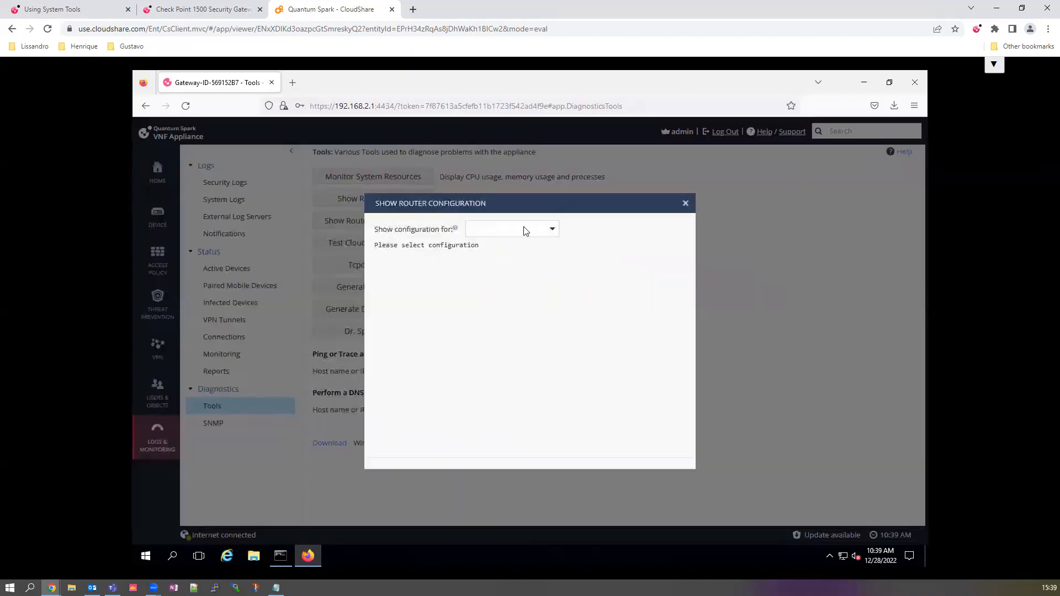
left_click(521, 229)
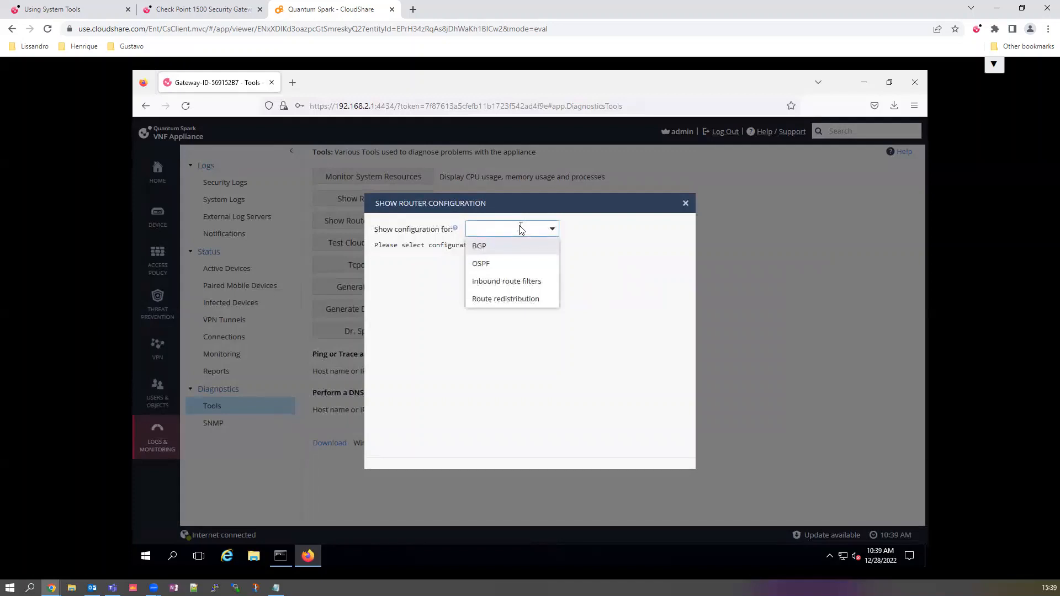
left_click(532, 267)
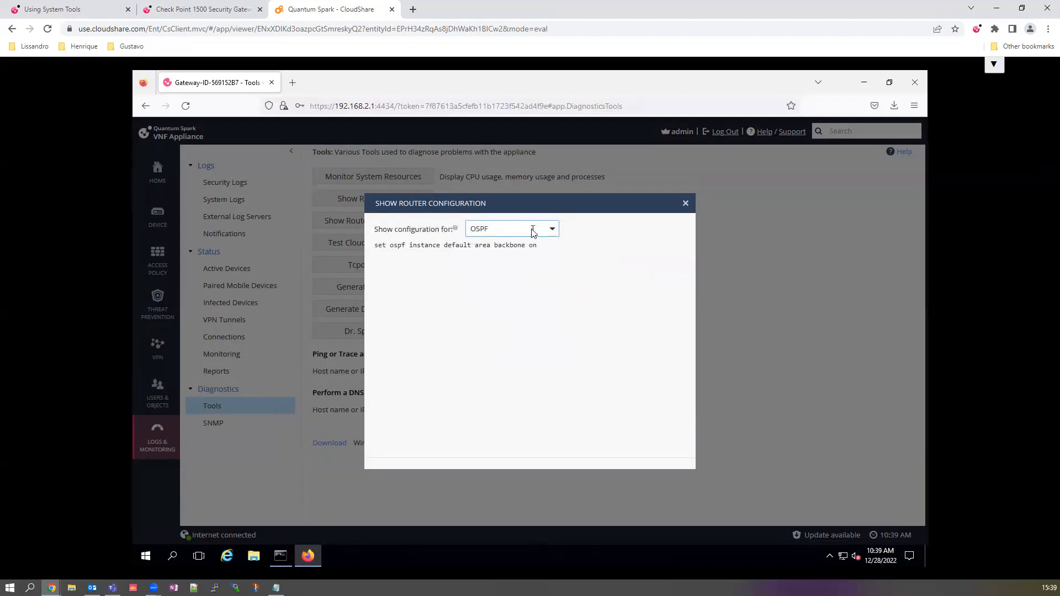
left_click(553, 230)
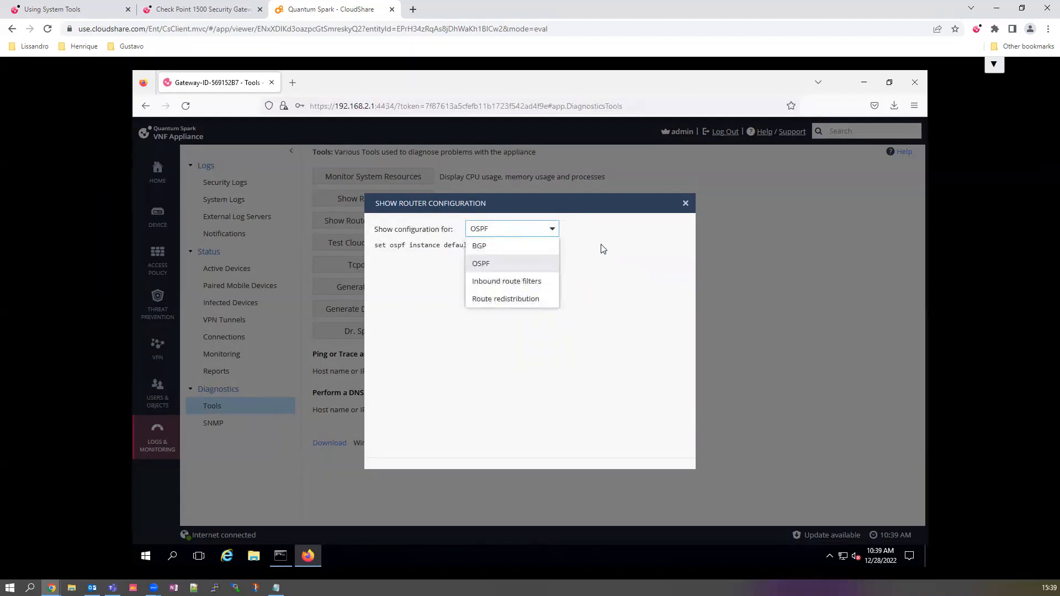
left_click(567, 290)
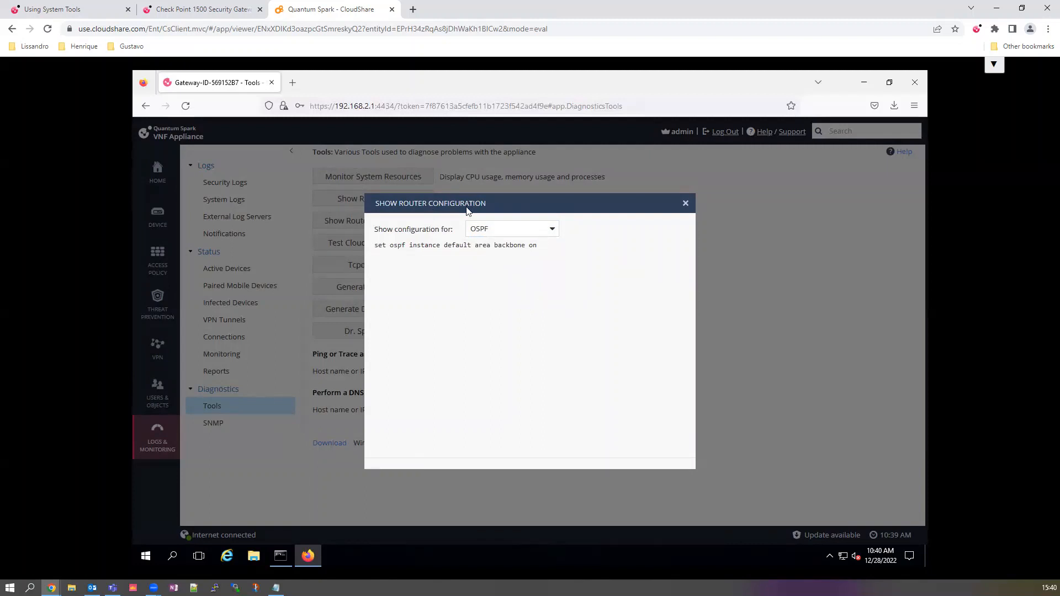
left_click(507, 229)
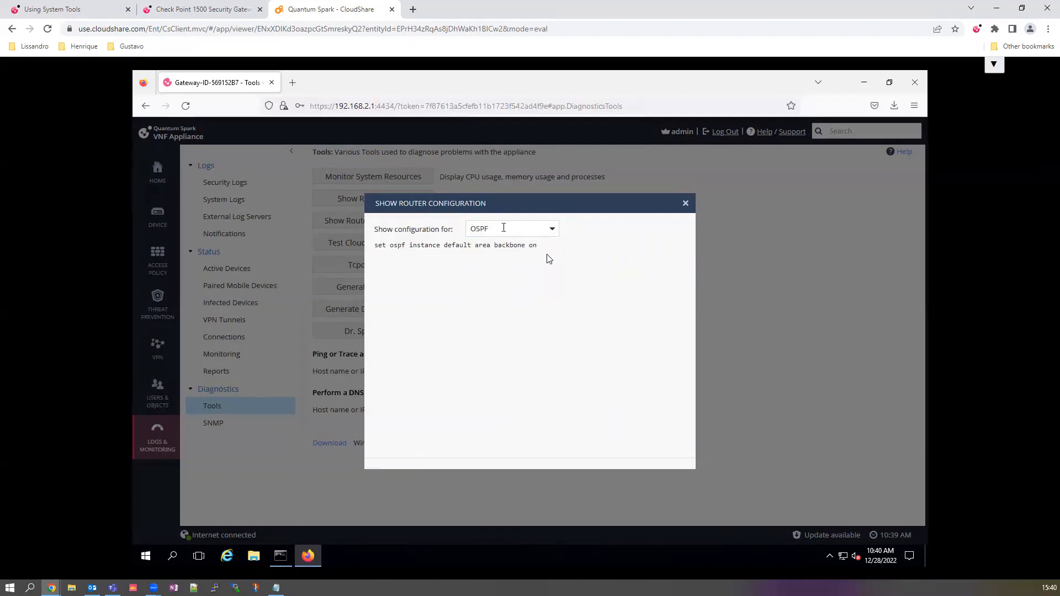
left_click(602, 287)
left_click(702, 246)
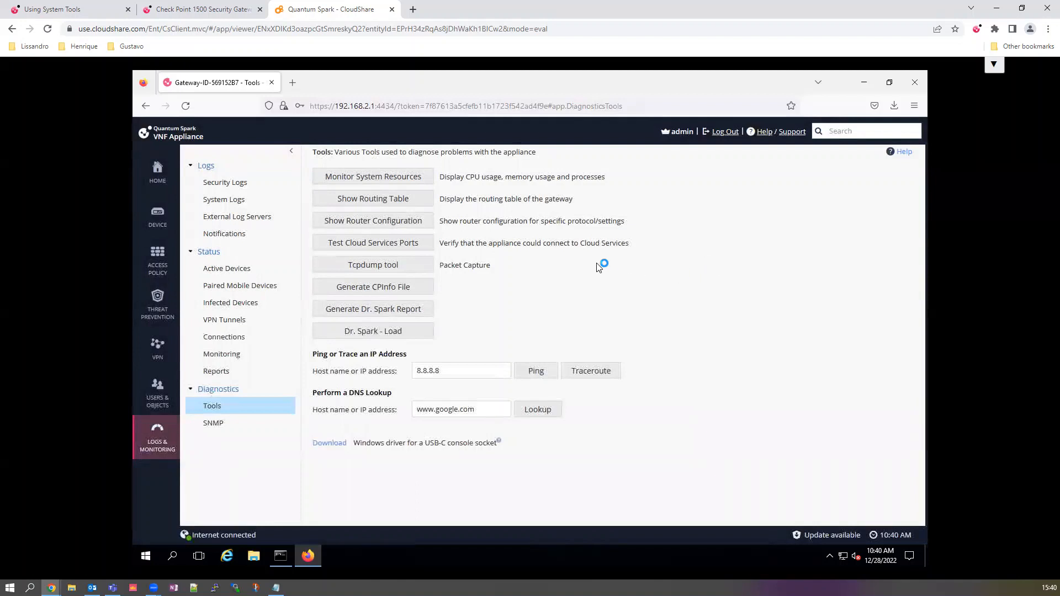
- View the appliance's CPU, memory and disk usage in the system resources monitor and close it
left_click(418, 181)
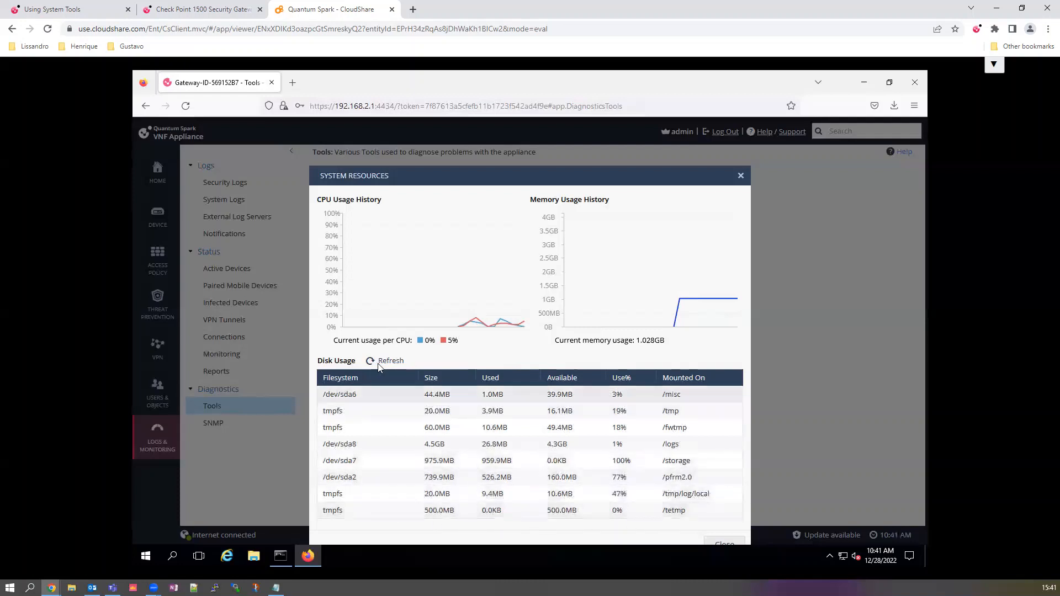
left_click(741, 176)
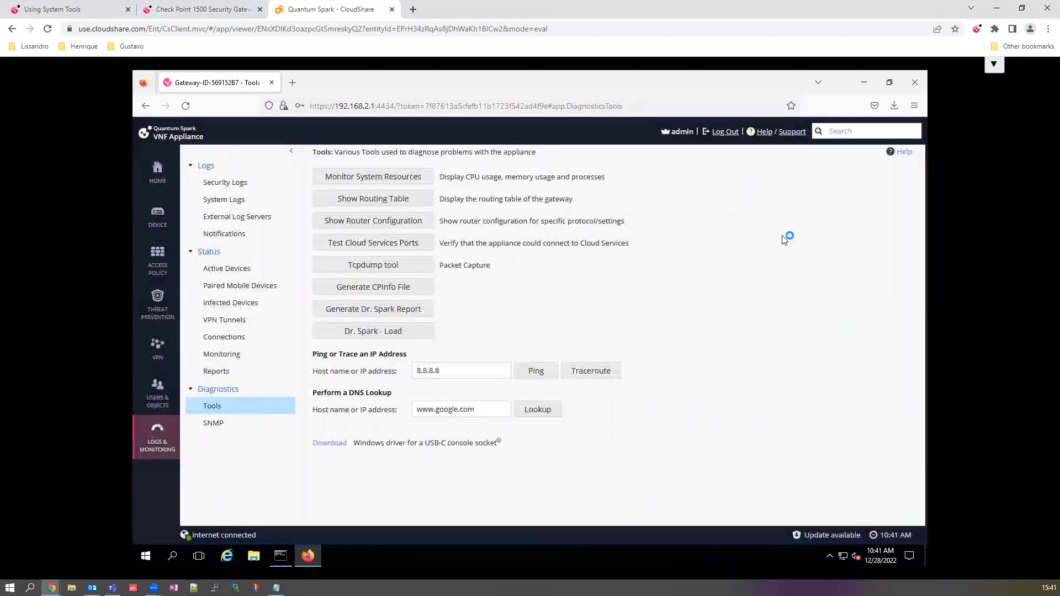